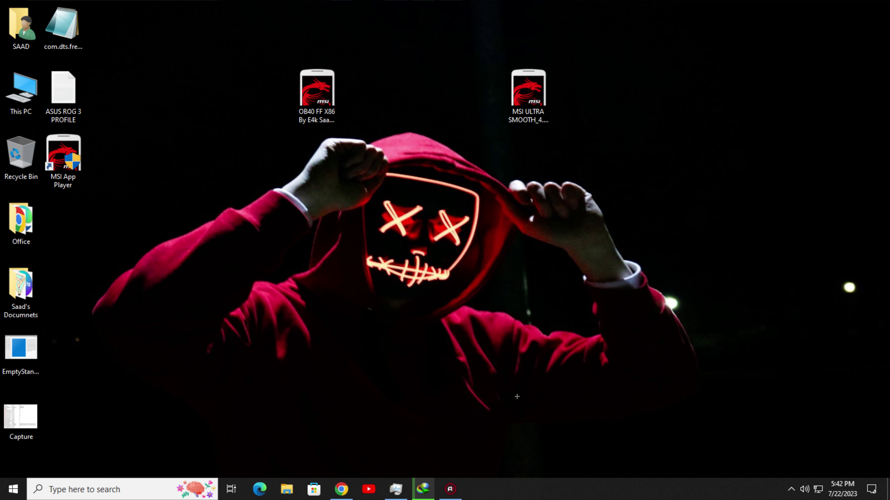
# Step: Switch to Chrome, load the entered daniblogs.com link and start its required Subscribe Channel task
pyautogui.click(341, 488)
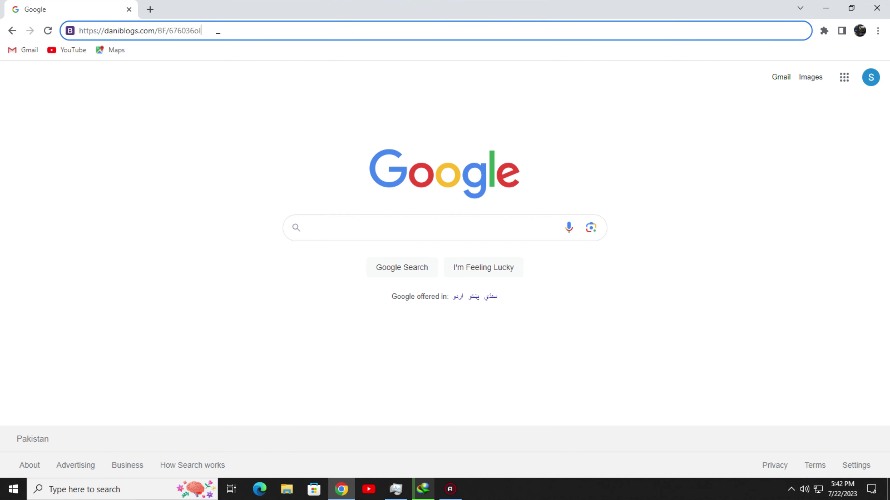
pyautogui.press('Return')
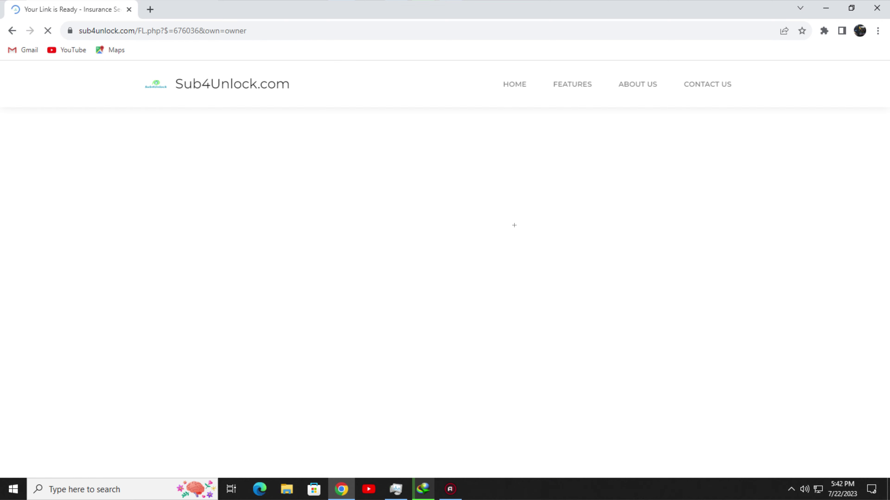
pyautogui.click(457, 233)
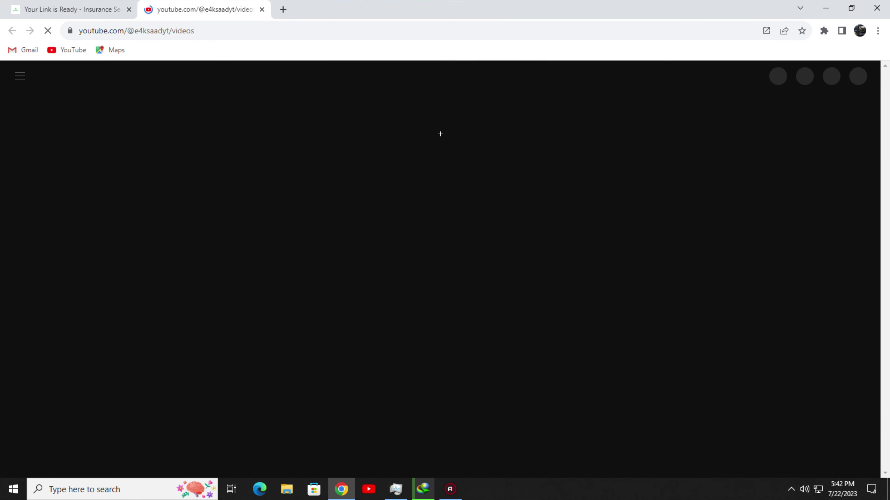
# Step: Subscribe to the E4k Saad YT channel, choose its notification option, and close the channel's page
pyautogui.click(833, 248)
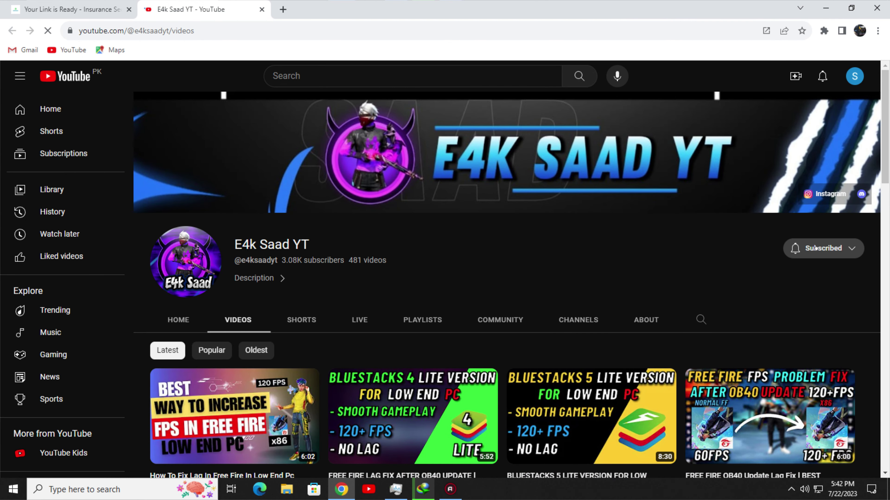
pyautogui.click(819, 248)
pyautogui.click(811, 275)
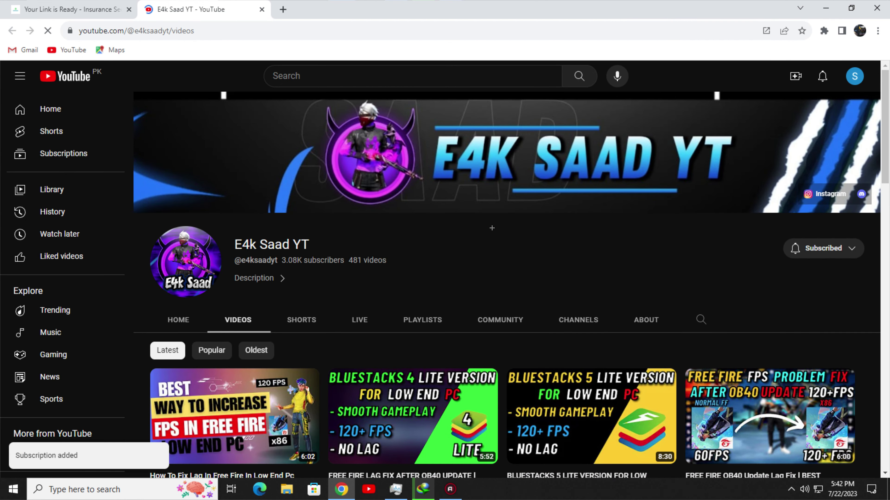
pyautogui.click(262, 9)
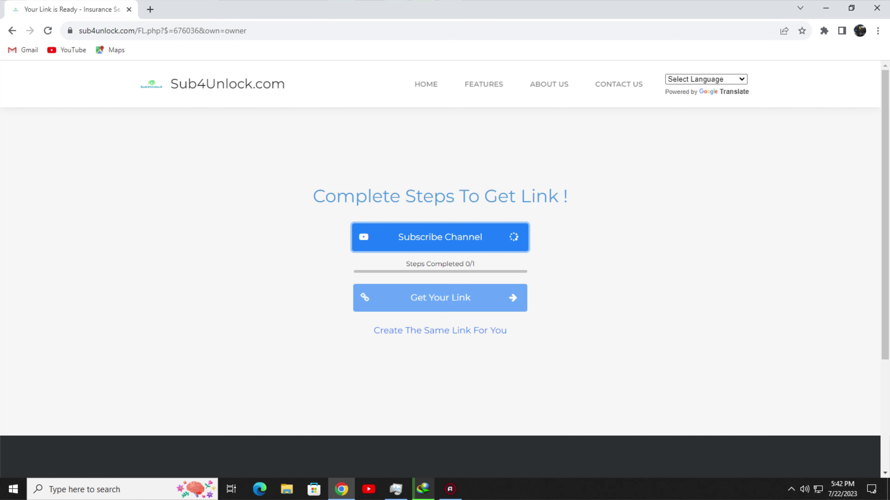
# Step: Unlock the link to the Google Drive file MSI ULTRA SMOOTH_4.240.15.6305_native.exe, request its download, and close the browser
pyautogui.click(408, 297)
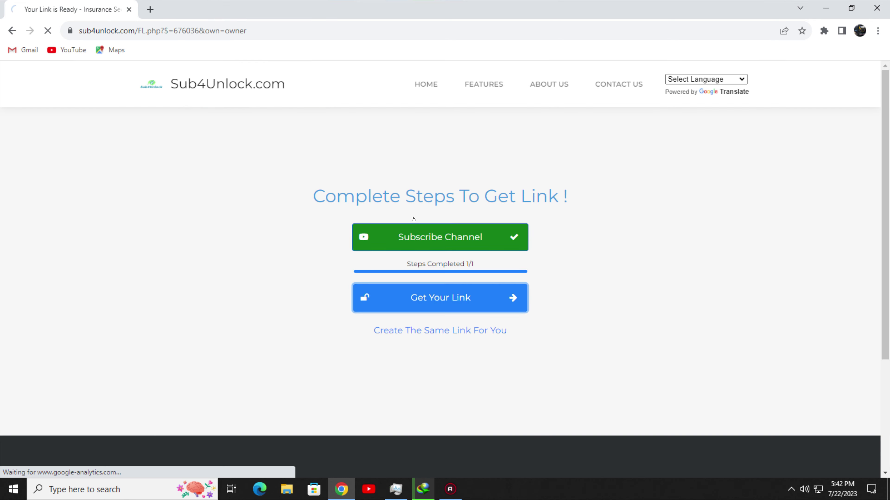
pyautogui.click(414, 213)
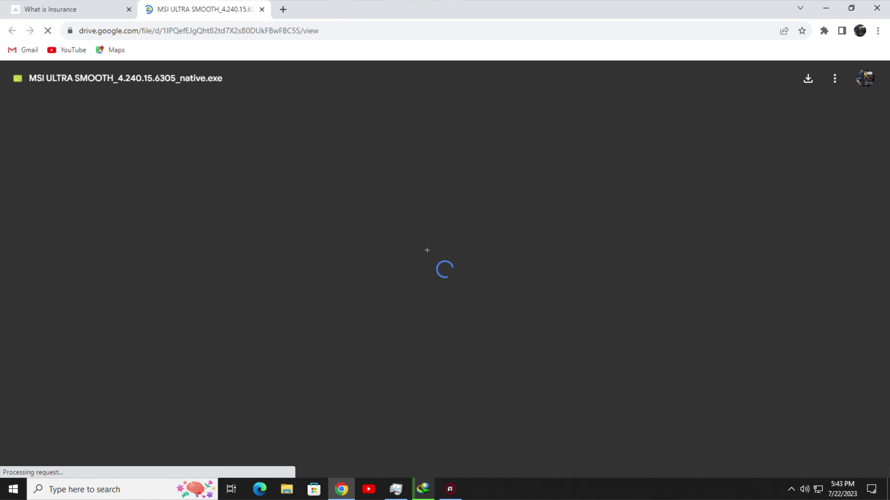
pyautogui.click(803, 78)
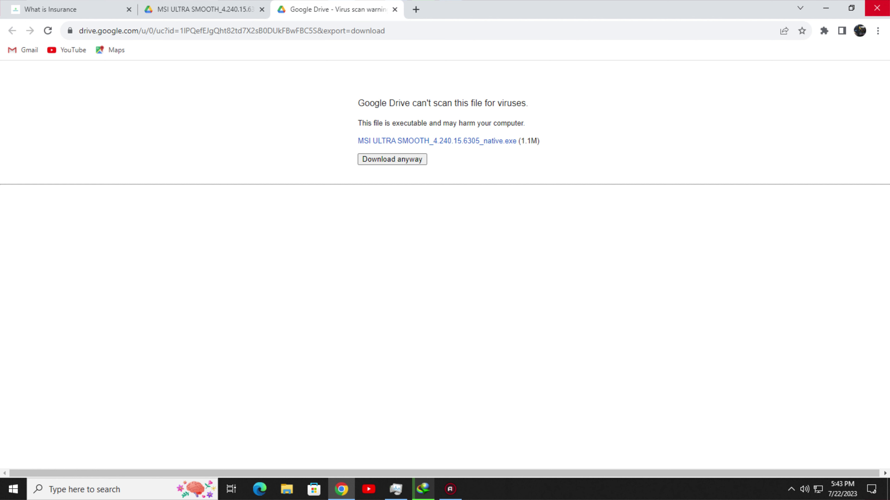
pyautogui.click(876, 7)
pyautogui.moveTo(613, 62); pyautogui.dragTo(484, 198)
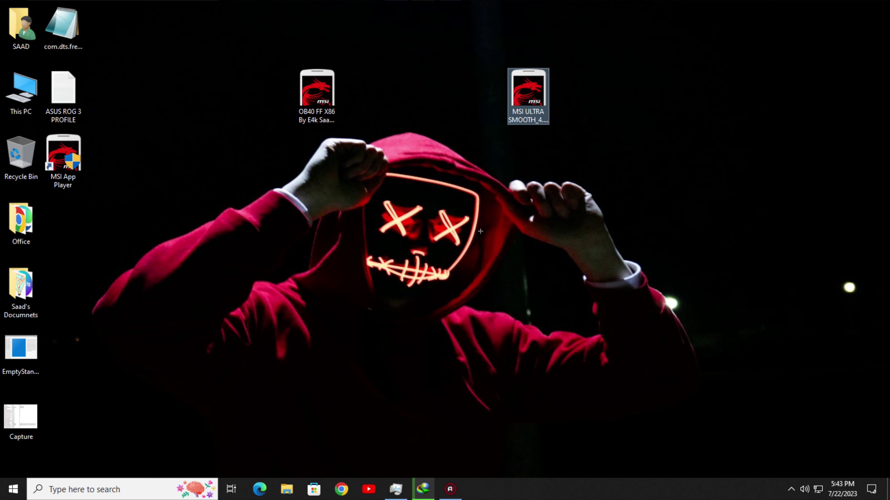
pyautogui.rightClick(656, 109)
pyautogui.click(686, 141)
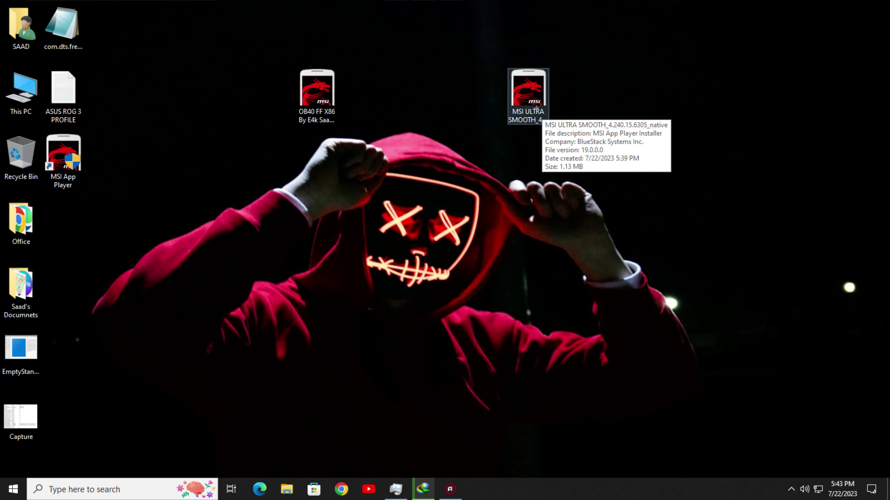
pyautogui.rightClick(537, 108)
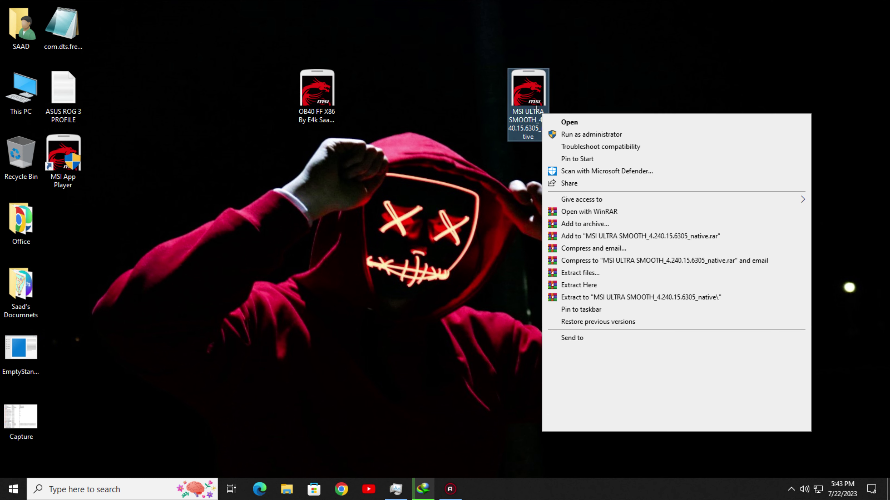
pyautogui.click(567, 133)
pyautogui.rightClick(657, 41)
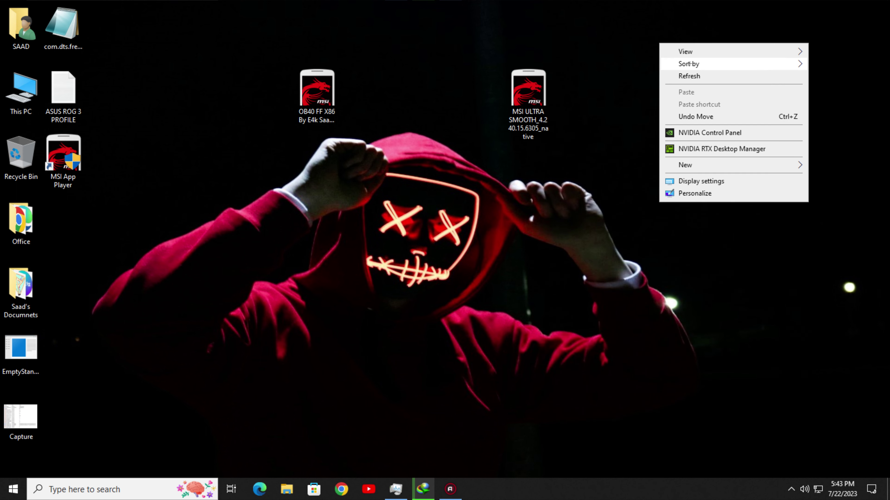
pyautogui.click(699, 76)
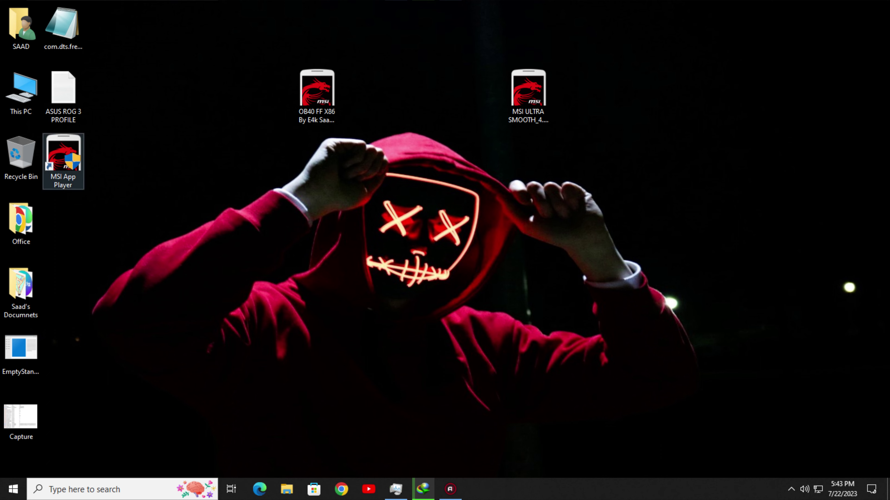
pyautogui.rightClick(168, 191)
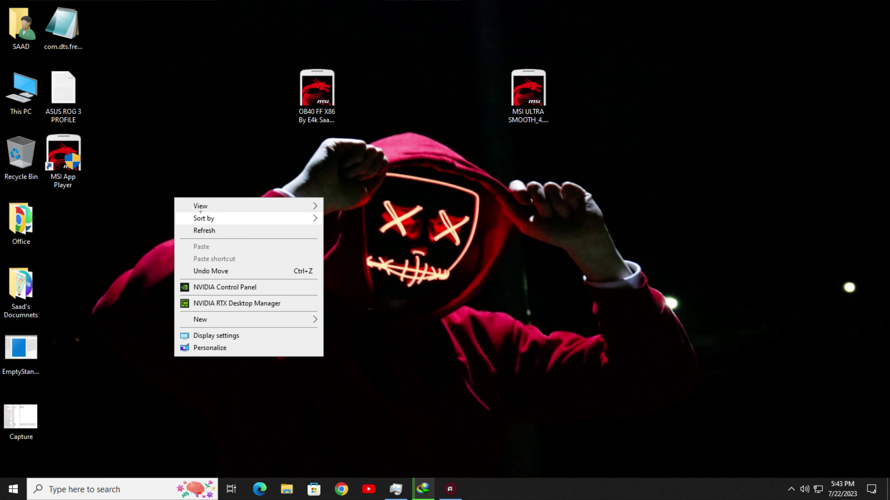
pyautogui.click(207, 231)
pyautogui.rightClick(322, 234)
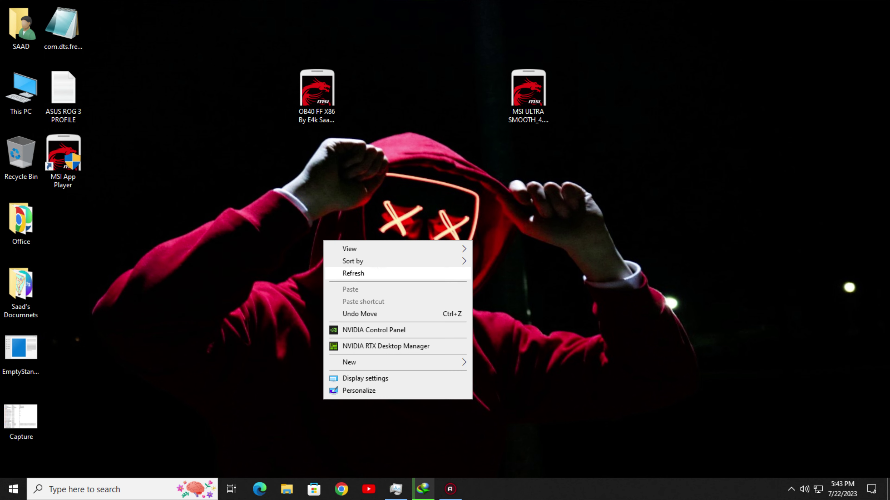
pyautogui.click(377, 269)
# Step: Find the Background apps system settings, turn off letting apps run in the background, and close Settings
pyautogui.click(125, 476)
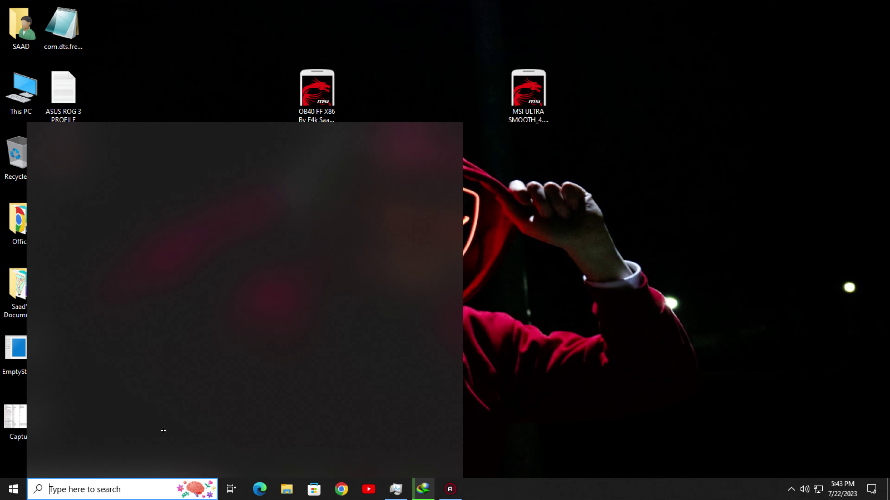
pyautogui.write('back')
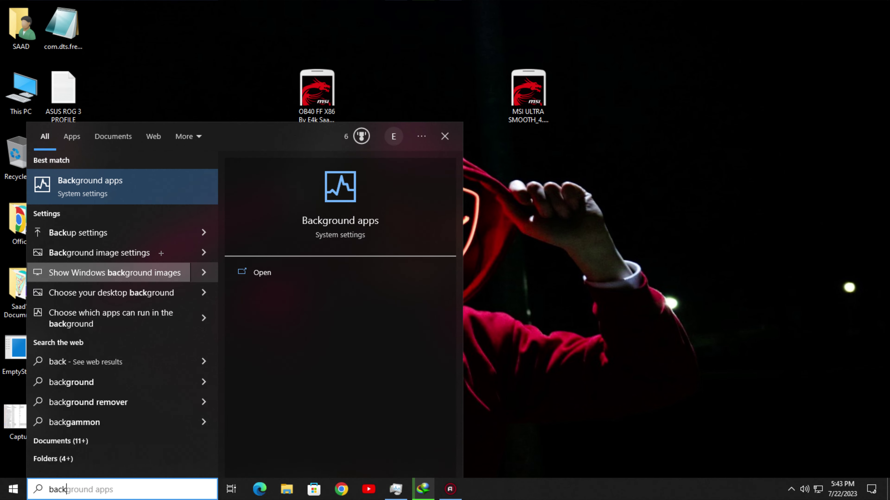
pyautogui.click(105, 186)
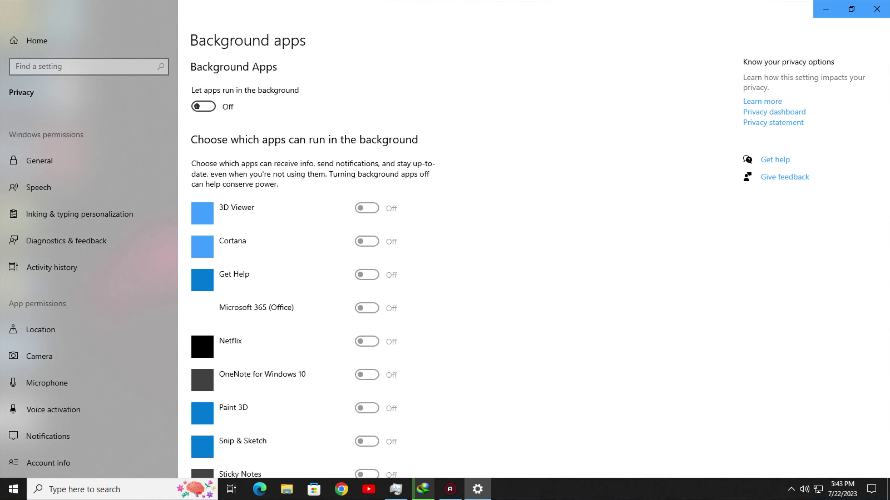
pyautogui.scroll(-10, 434, 266)
pyautogui.scroll(-5, 433, 266)
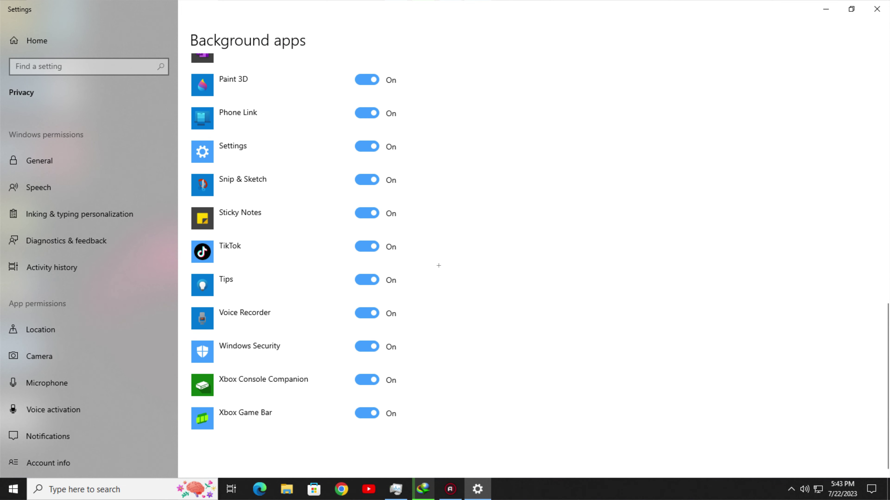
pyautogui.scroll(15, 416, 199)
pyautogui.click(202, 106)
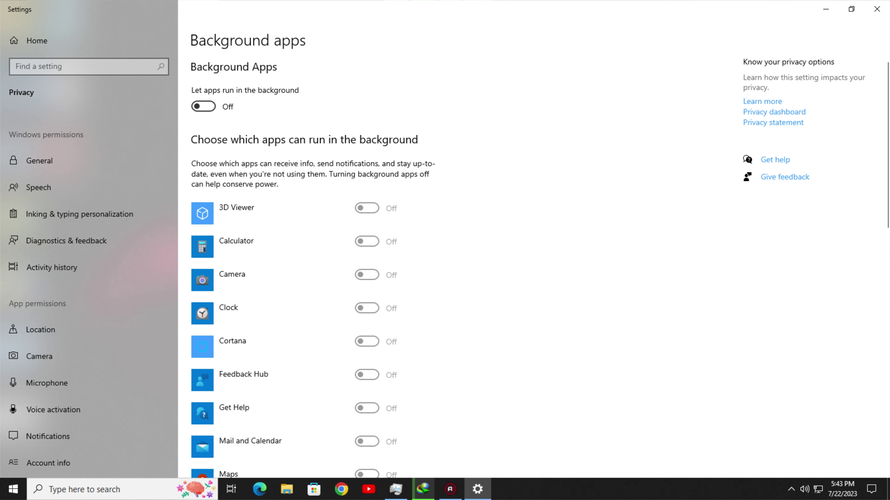
pyautogui.click(876, 9)
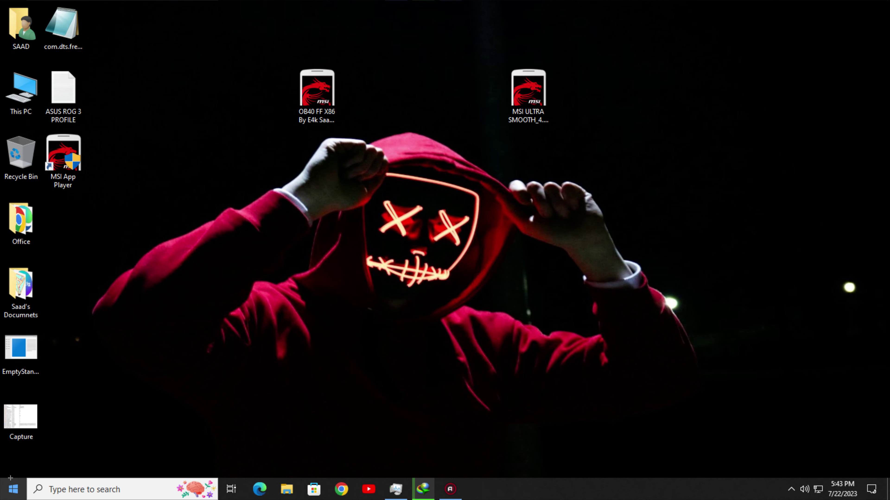
# Step: In the Windows general privacy options, turn off letting Windows track app launches, and close Settings
pyautogui.click(13, 489)
pyautogui.click(5, 434)
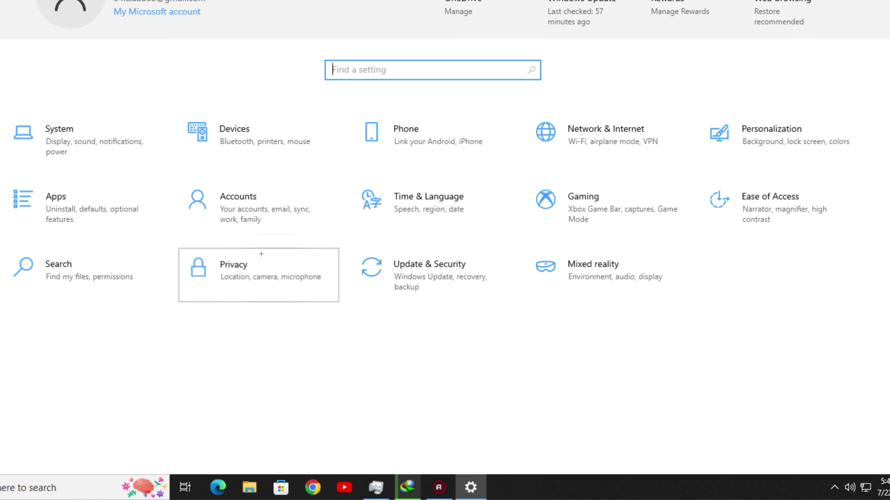
pyautogui.click(261, 254)
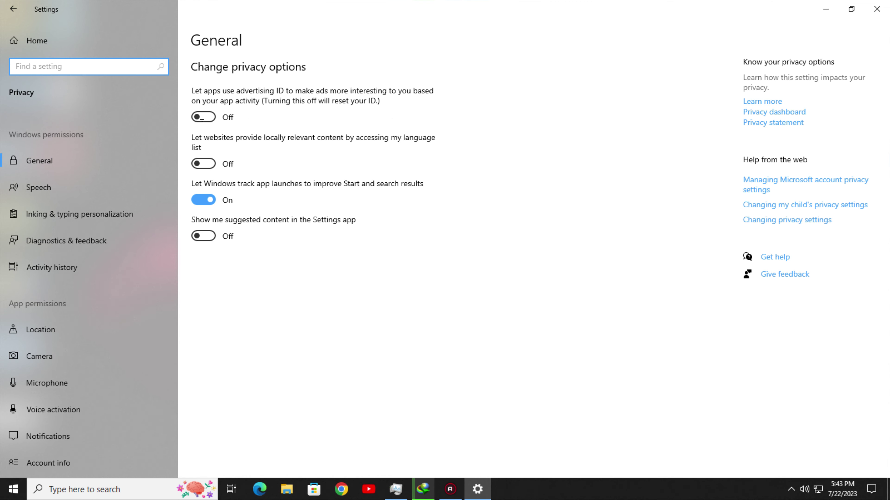
pyautogui.click(203, 200)
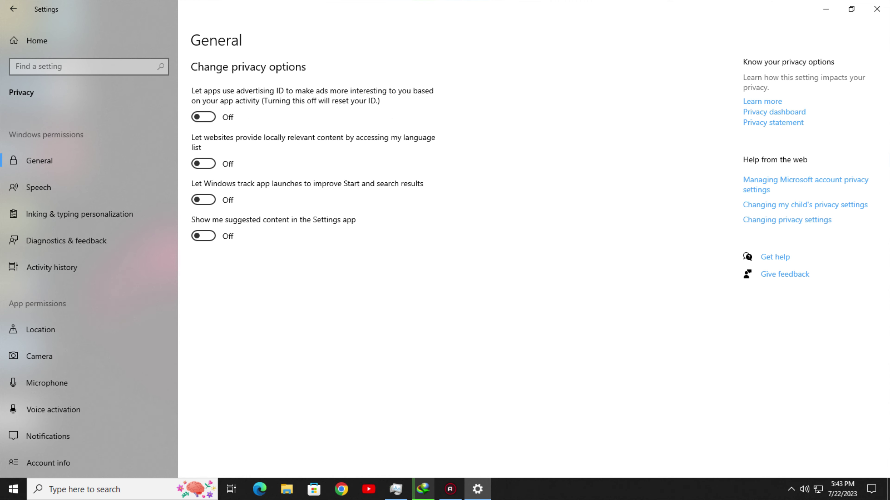
pyautogui.click(877, 9)
pyautogui.rightClick(615, 177)
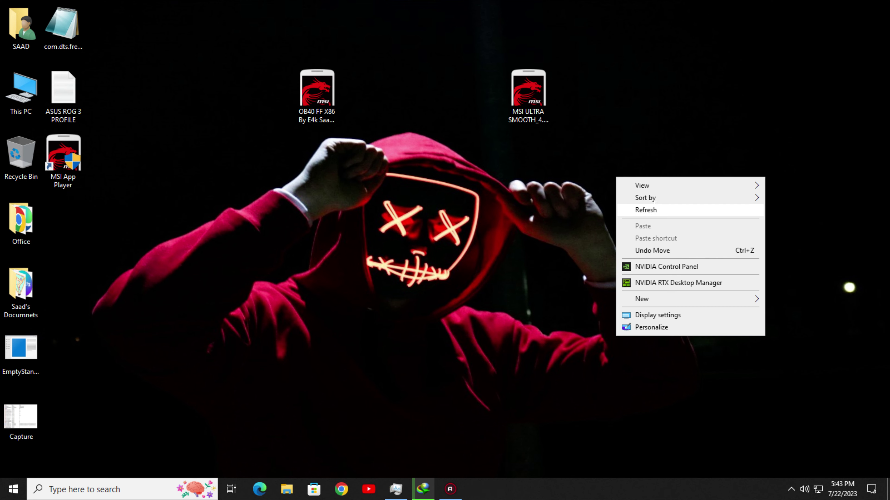
pyautogui.click(602, 203)
pyautogui.rightClick(488, 202)
pyautogui.click(508, 228)
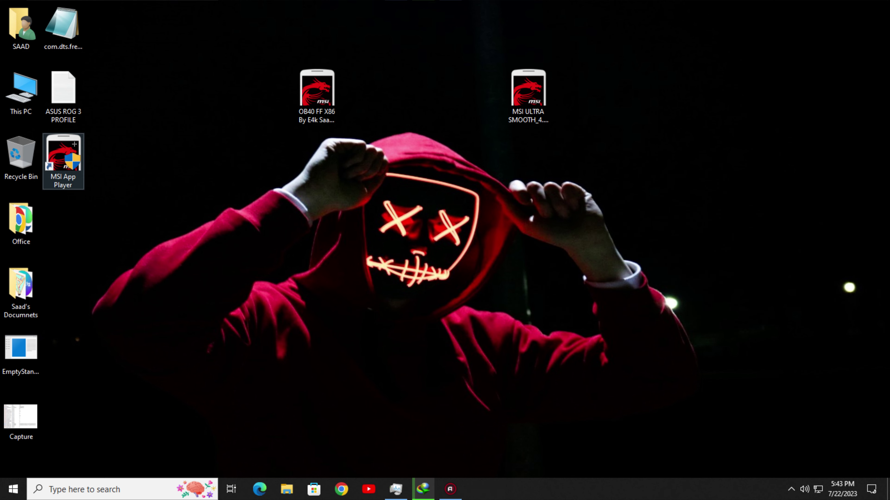
# Step: Open the all-users compatibility settings in the properties of the MSI App Player desktop shortcut
pyautogui.rightClick(80, 144)
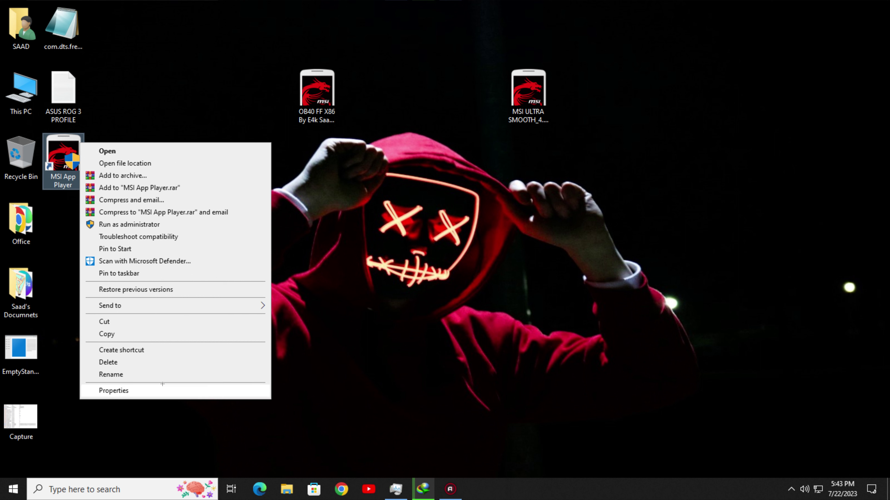
pyautogui.click(162, 385)
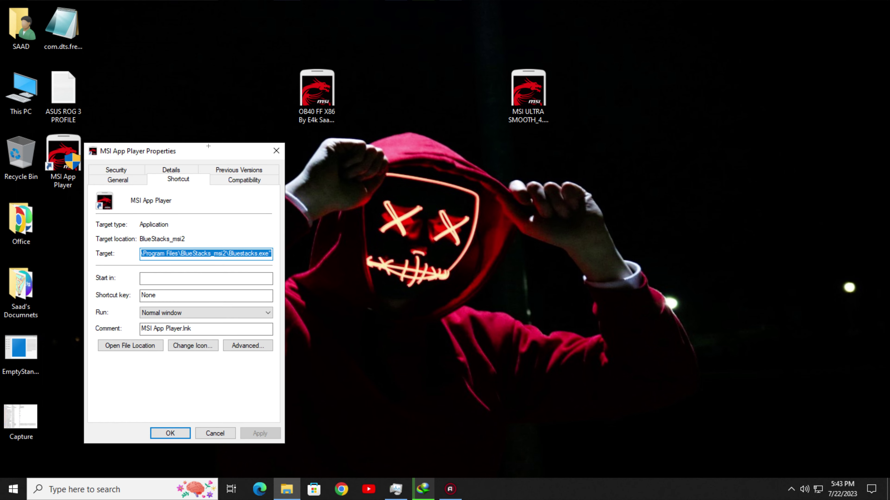
pyautogui.moveTo(207, 149); pyautogui.dragTo(411, 149)
pyautogui.click(475, 79)
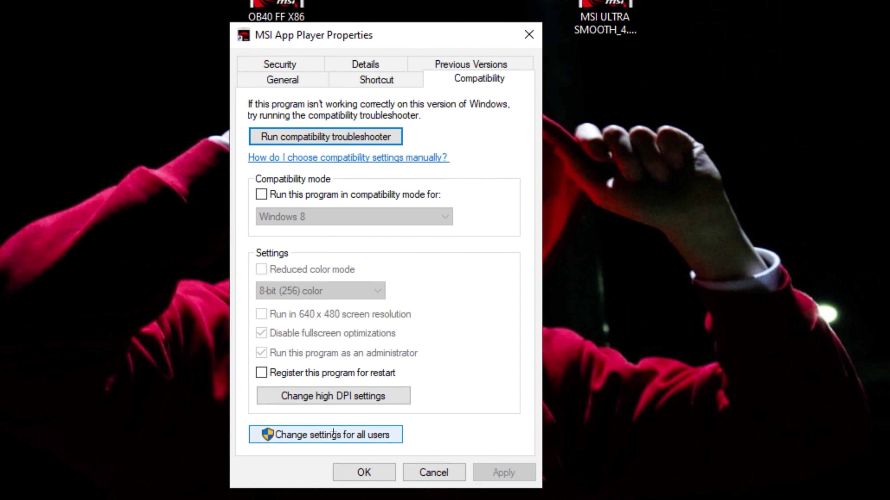
pyautogui.click(331, 435)
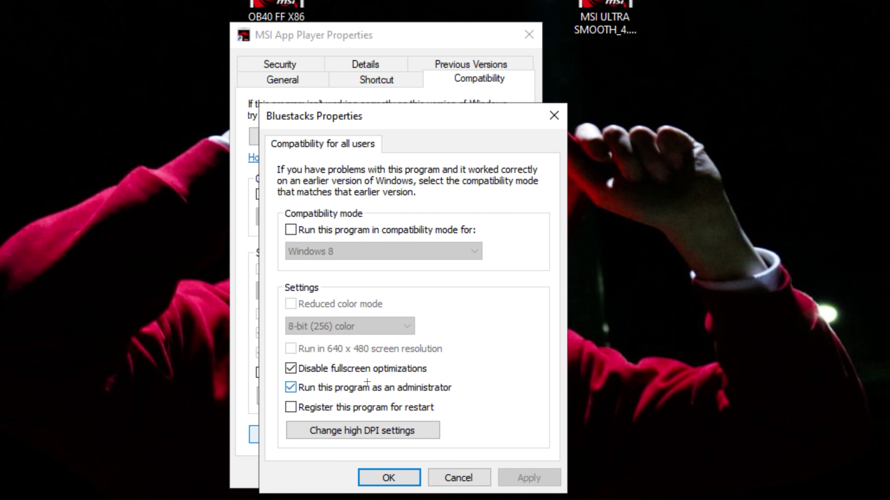
# Step: Set the program's high DPI scaling override to System, apply the compatibility settings for all users, and close the properties
pyautogui.click(370, 425)
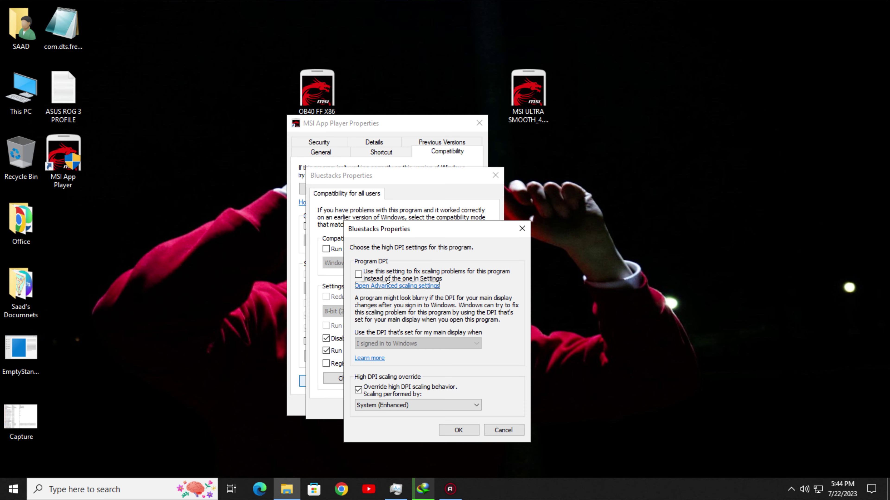
pyautogui.click(459, 286)
pyautogui.click(407, 404)
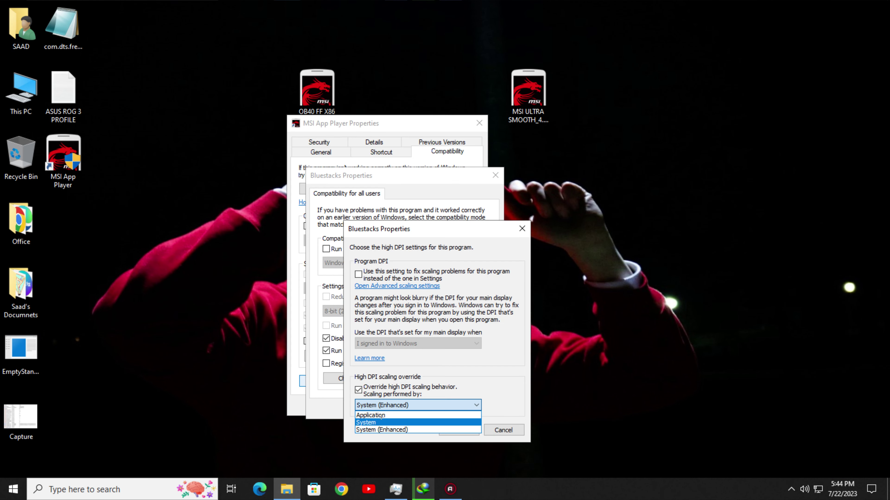
pyautogui.click(464, 423)
pyautogui.click(459, 430)
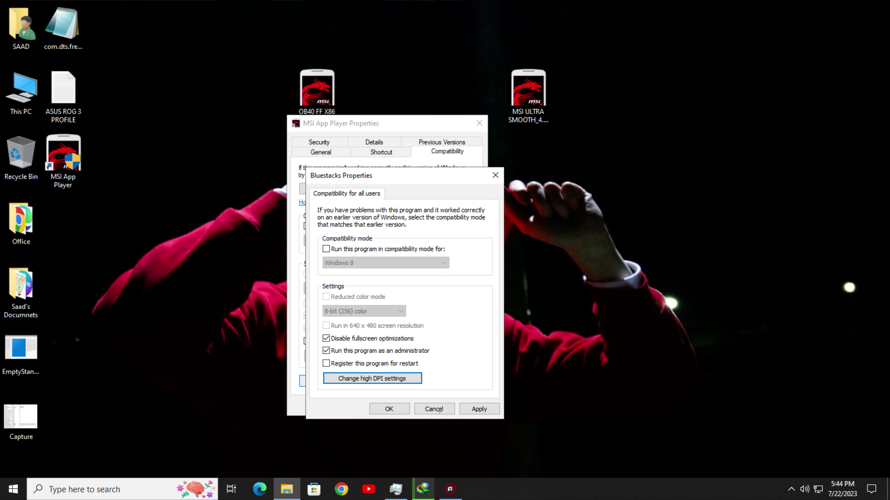
pyautogui.click(479, 409)
pyautogui.click(385, 409)
pyautogui.click(368, 406)
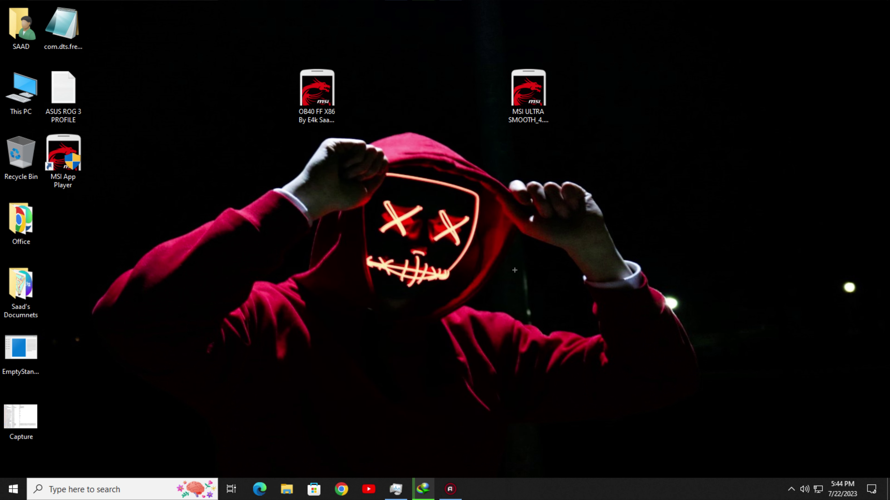
# Step: Refresh the desktop, launch MSI App Player from its shortcut with permission to make changes, and maximize its window
pyautogui.rightClick(501, 272)
pyautogui.click(541, 298)
pyautogui.rightClick(72, 174)
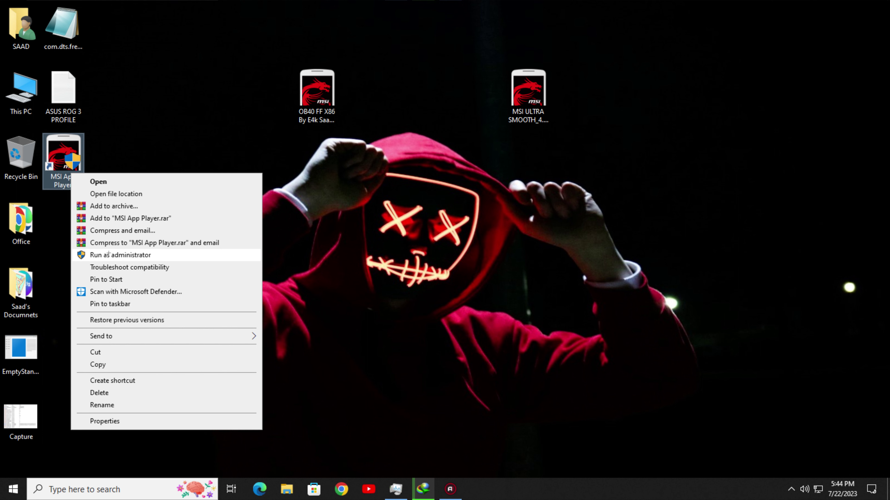
pyautogui.click(105, 181)
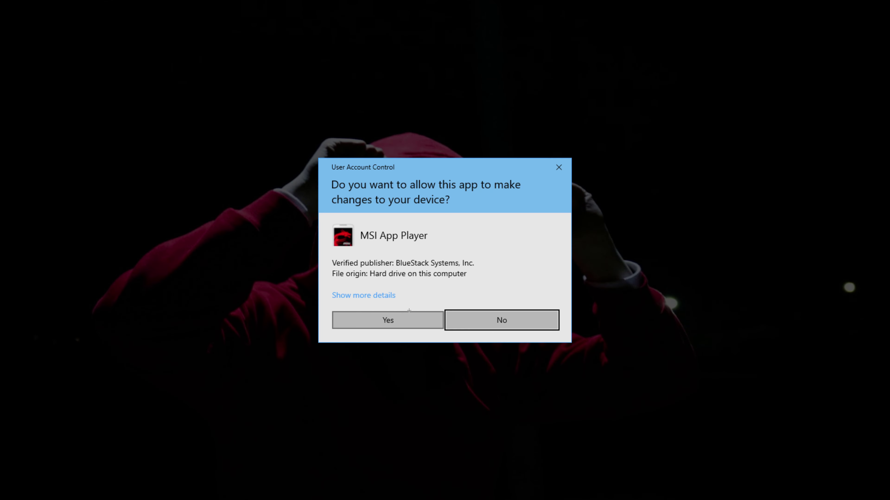
pyautogui.click(388, 319)
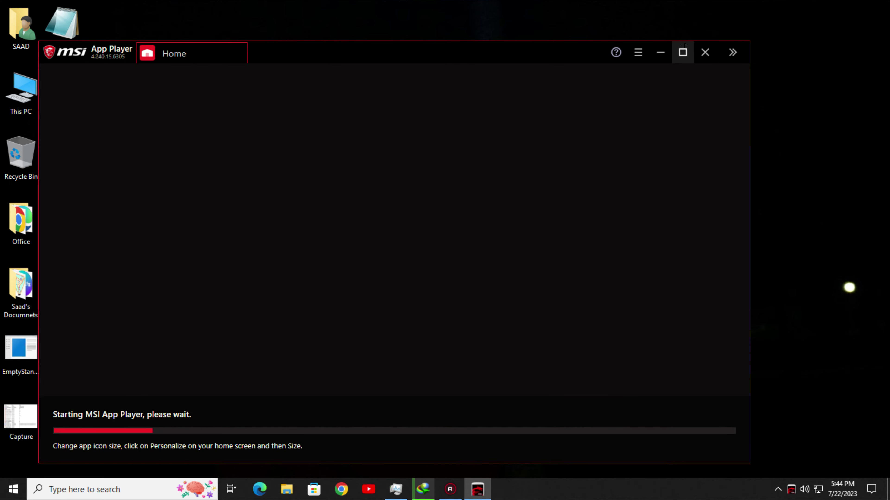
pyautogui.click(682, 51)
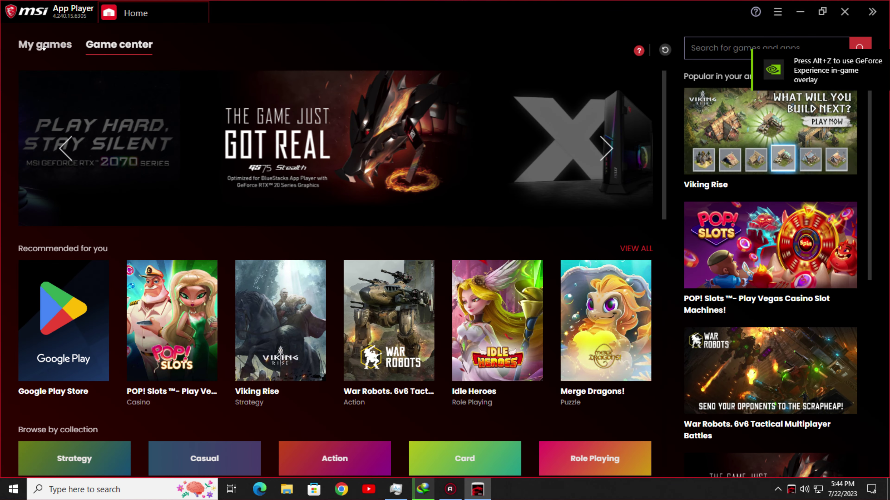
# Step: Open Android Settings from the system apps under My games and show the Apps list
pyautogui.click(43, 47)
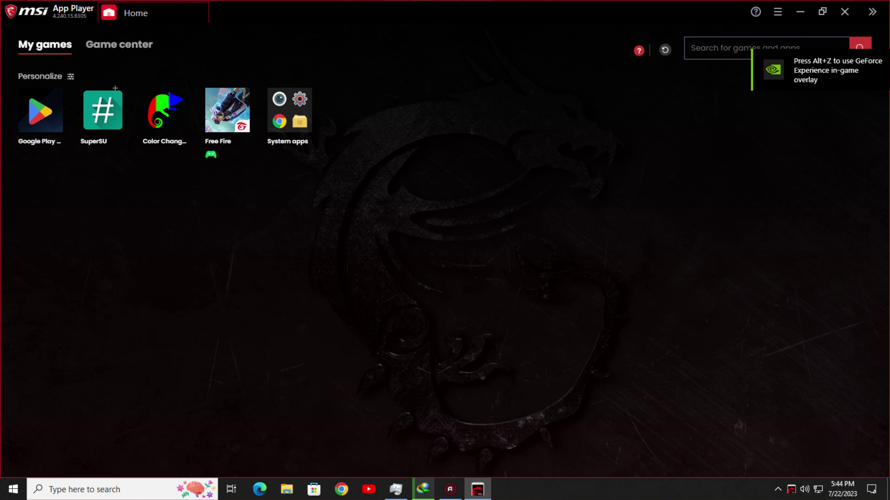
pyautogui.click(301, 104)
pyautogui.click(411, 209)
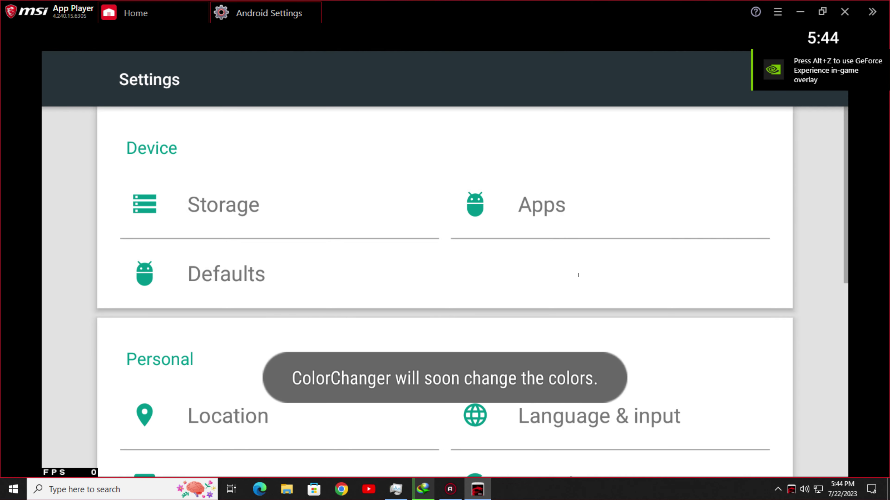
pyautogui.click(525, 207)
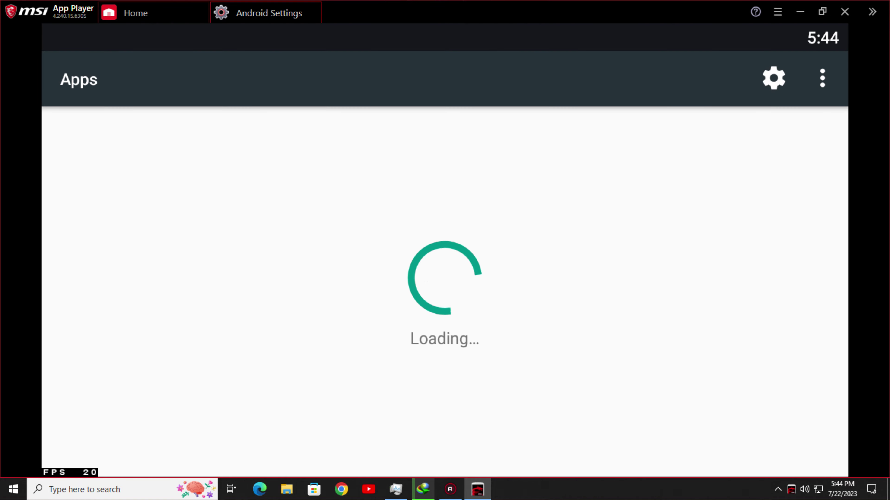
# Step: Check the Google Play Store's app info in the list of all apps and return to the list
pyautogui.scroll(-10, 431, 360)
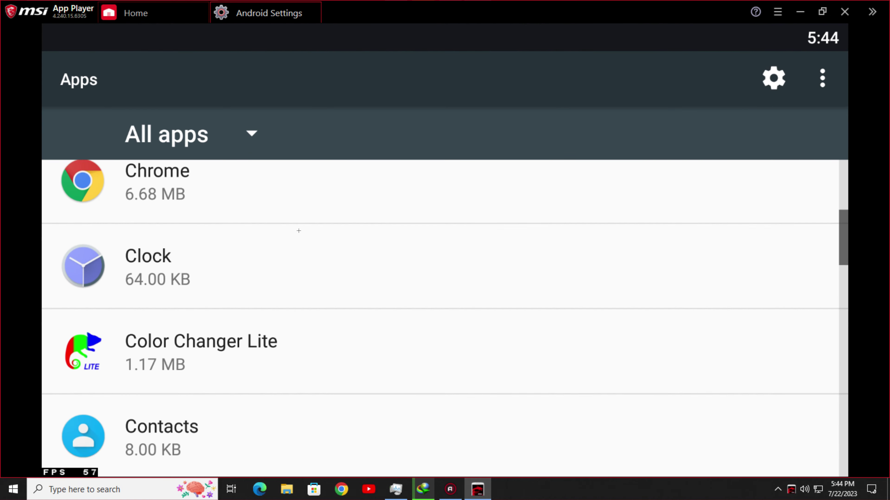
pyautogui.scroll(-8, 298, 231)
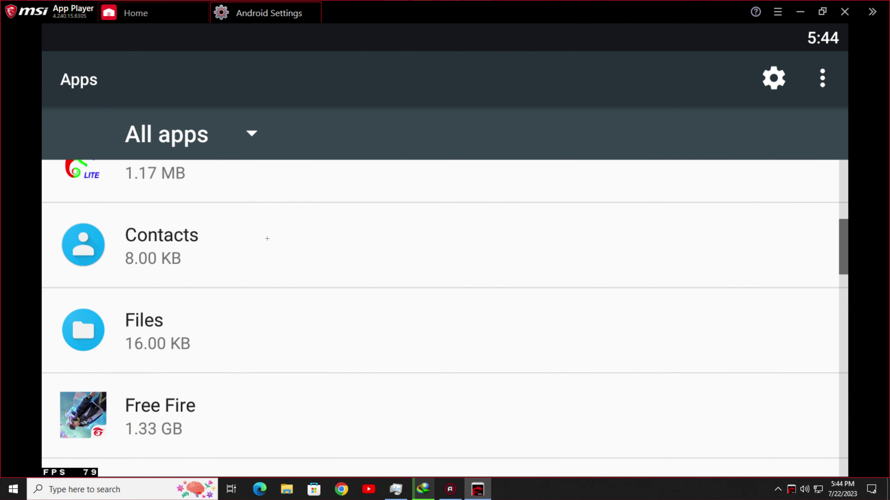
pyautogui.click(314, 280)
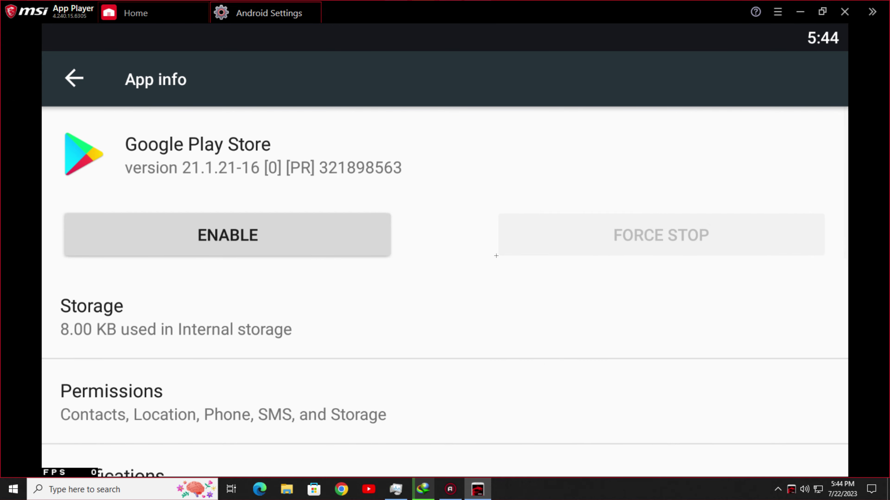
pyautogui.click(81, 72)
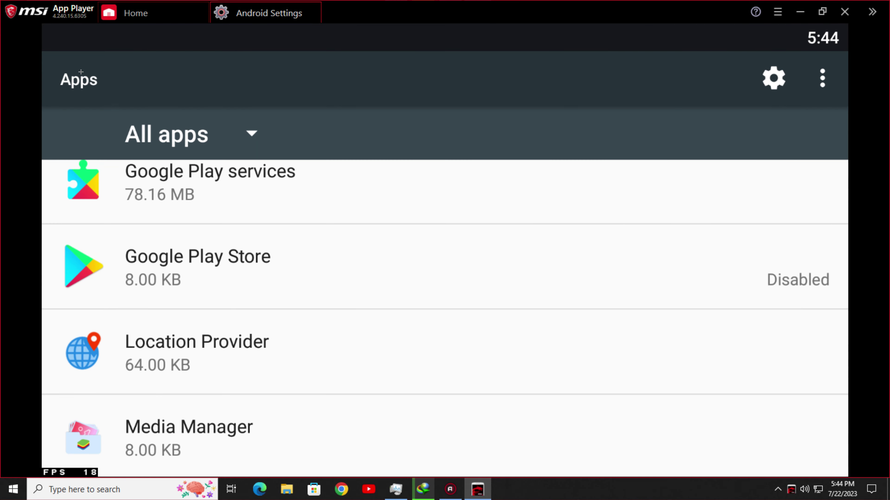
# Step: Return to the main Android Settings page and open the Accessibility settings
pyautogui.click(872, 12)
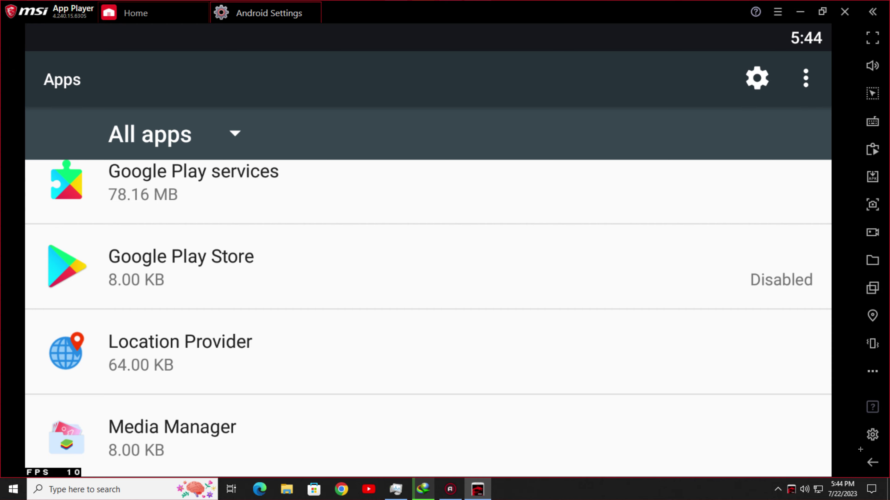
pyautogui.click(872, 462)
pyautogui.scroll(-5, 498, 218)
pyautogui.click(547, 431)
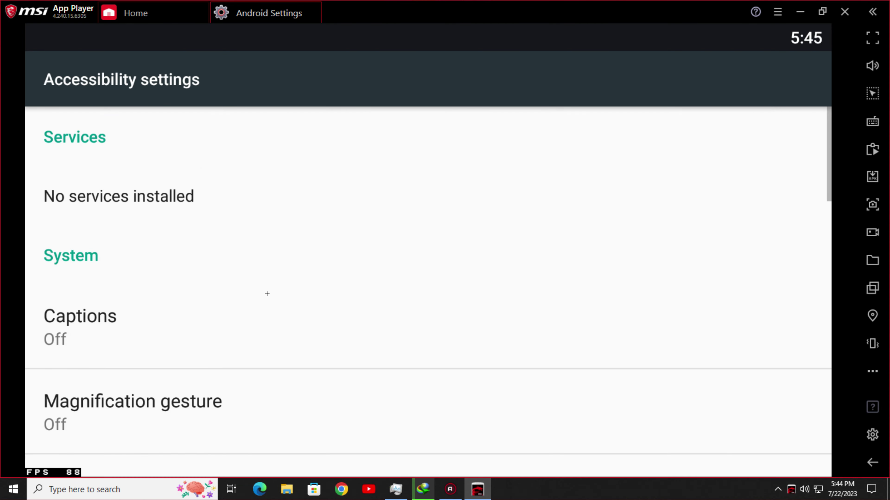
# Step: Set Click after pointer stops moving to On with the shortest delay before click, and go back to Accessibility settings
pyautogui.scroll(-3, 187, 305)
pyautogui.click(525, 361)
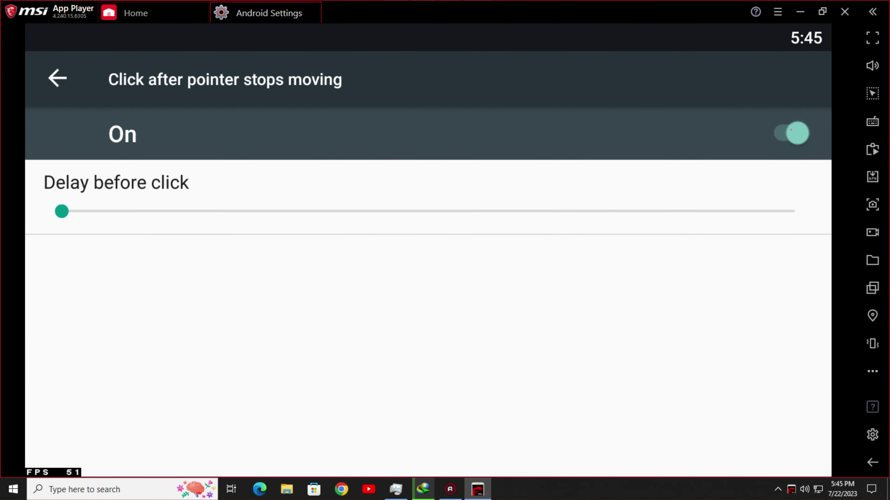
pyautogui.click(780, 133)
pyautogui.click(780, 133)
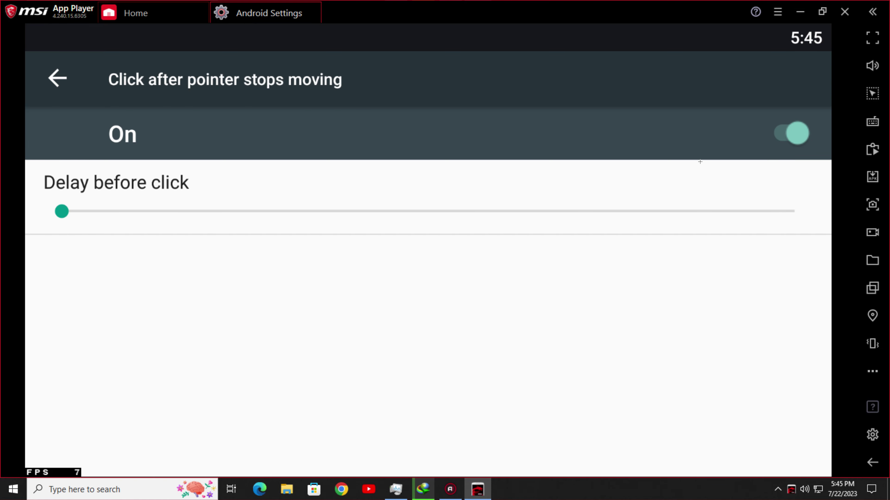
pyautogui.click(503, 206)
pyautogui.moveTo(511, 208); pyautogui.dragTo(1, 193)
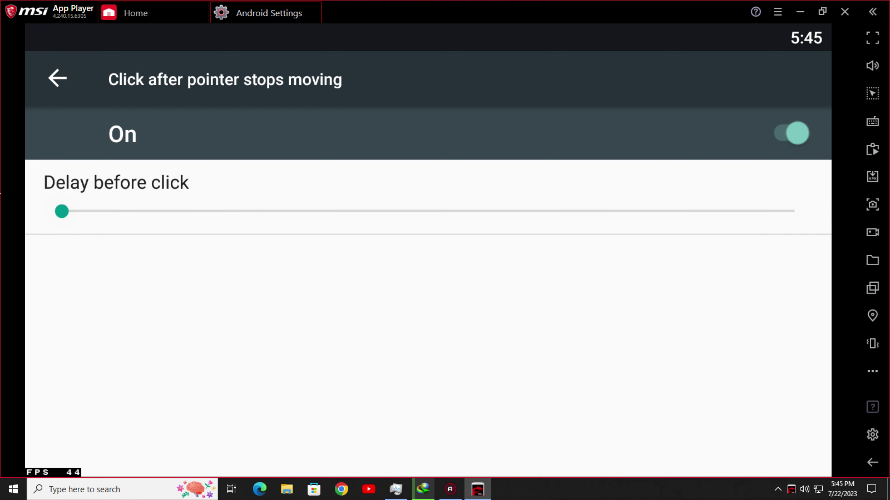
pyautogui.click(57, 75)
# Step: Set the touch & hold delay to Short in the Accessibility settings and close Android Settings
pyautogui.scroll(-10, 203, 319)
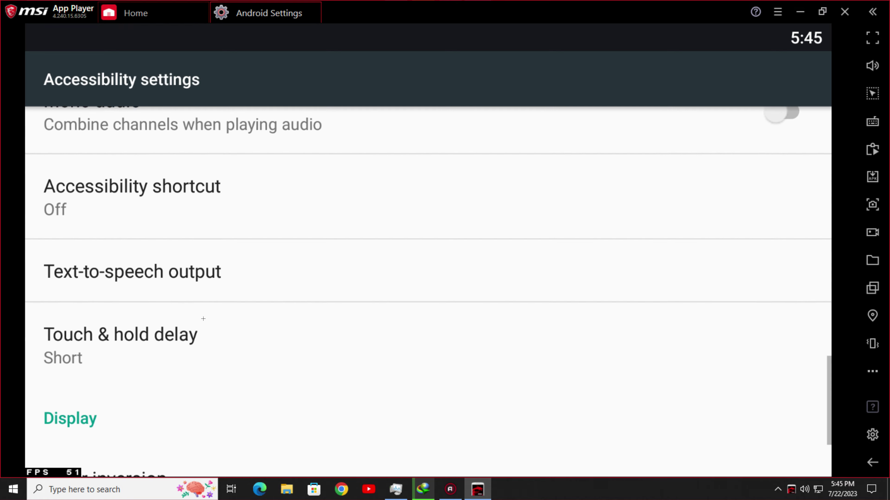
pyautogui.click(201, 268)
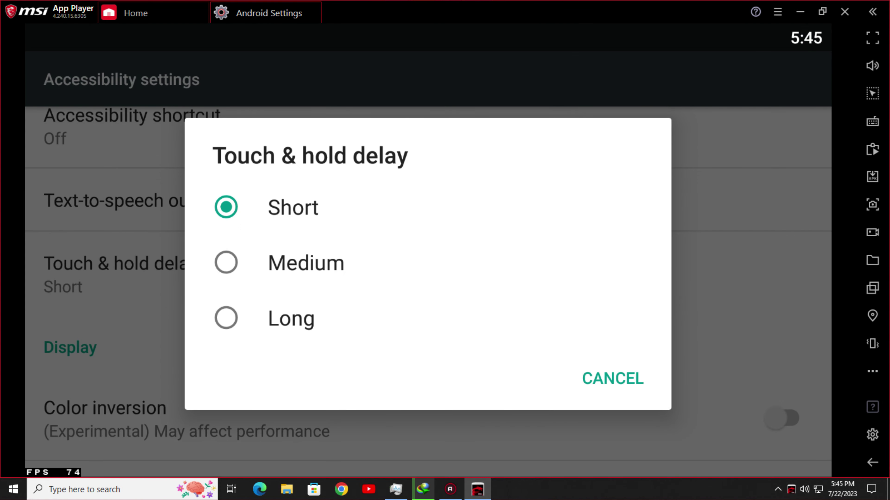
pyautogui.click(268, 203)
pyautogui.click(316, 6)
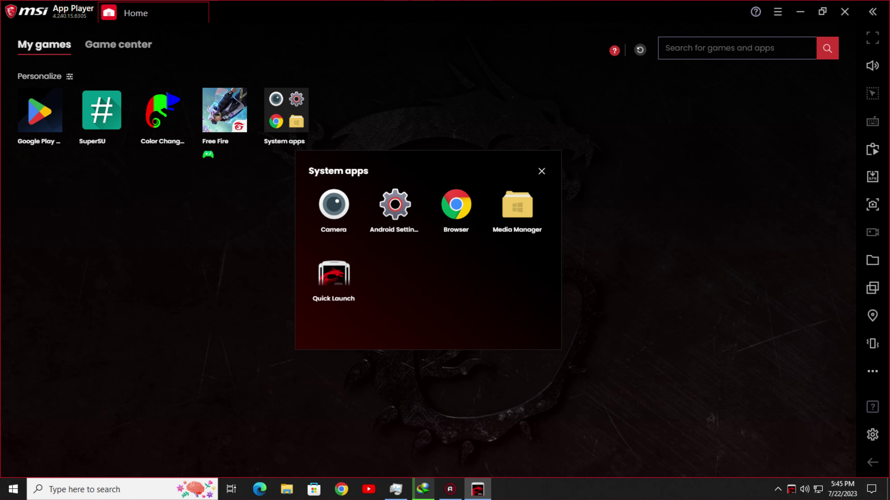
# Step: Open the App Player settings and go to the Performance section of the Engine settings
pyautogui.click(777, 11)
pyautogui.click(734, 33)
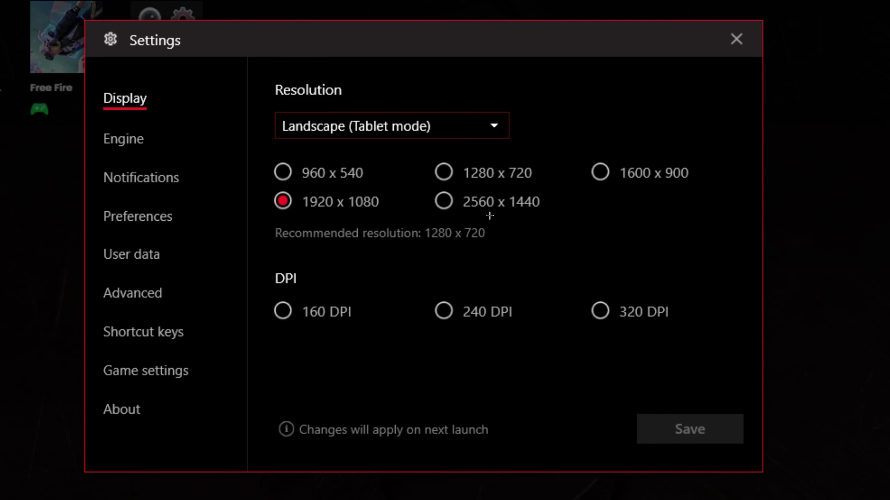
pyautogui.click(113, 139)
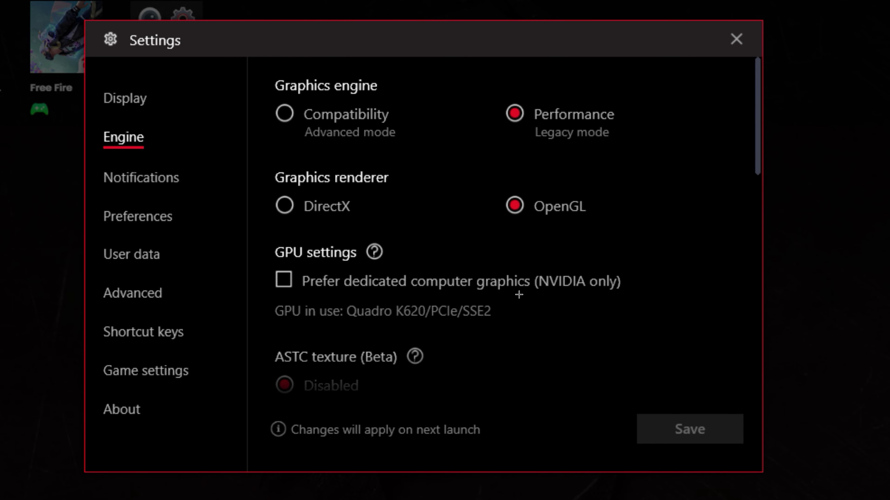
pyautogui.scroll(-8, 558, 203)
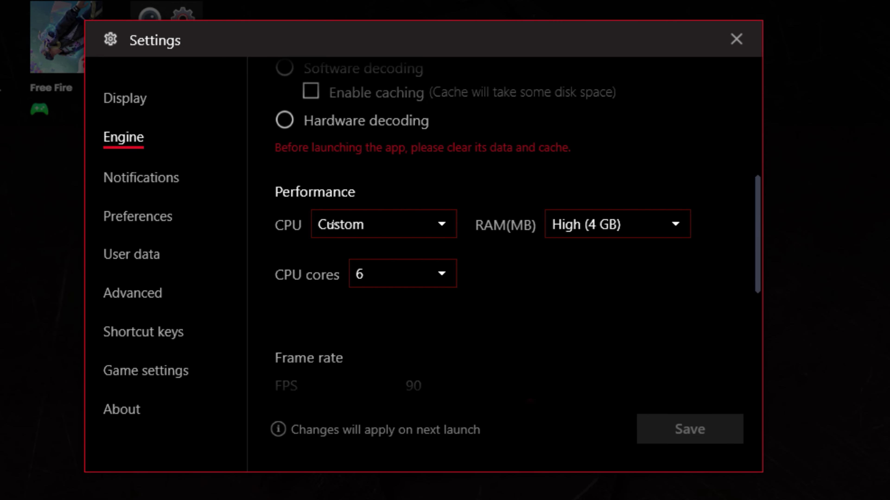
# Step: Review the CPU and RAM allocation choices in the engine's Performance section
pyautogui.click(440, 224)
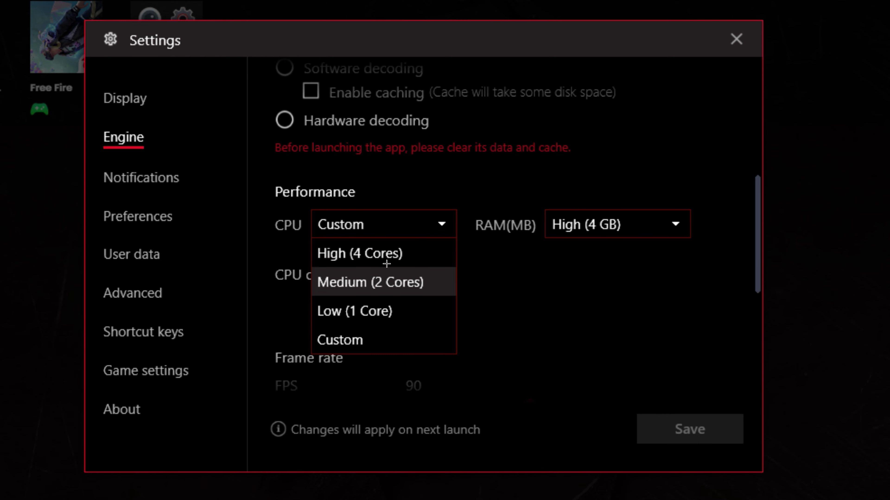
pyautogui.click(410, 220)
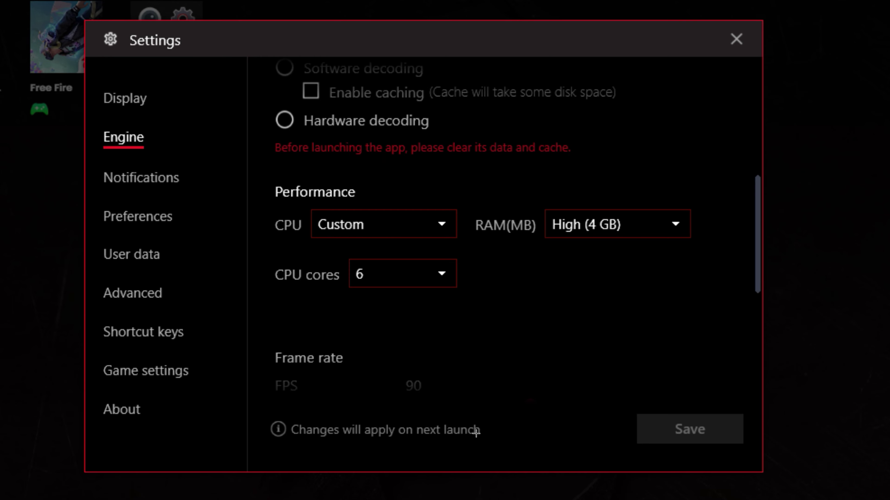
pyautogui.click(620, 224)
pyautogui.click(610, 258)
# Step: Set the engine's frame rate to 240 FPS, save the change, and check the remaining frame rate options
pyautogui.scroll(-3, 351, 212)
pyautogui.scroll(-1, 410, 259)
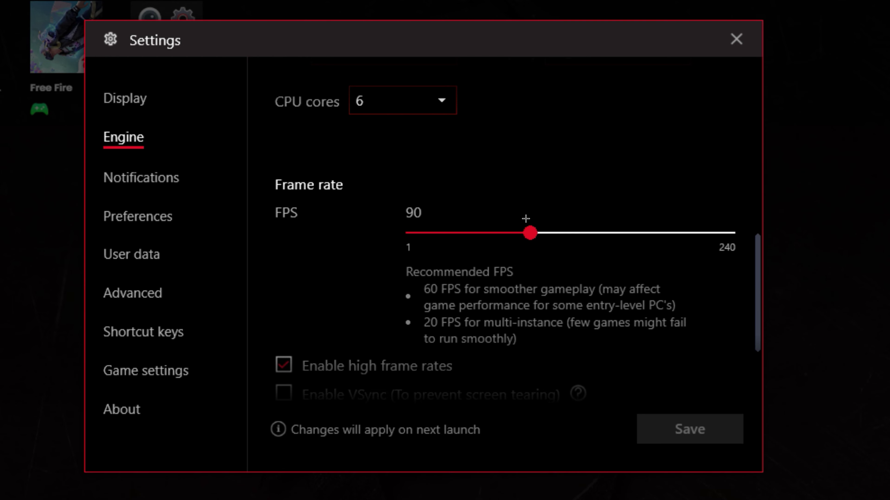
pyautogui.moveTo(522, 228); pyautogui.dragTo(732, 233)
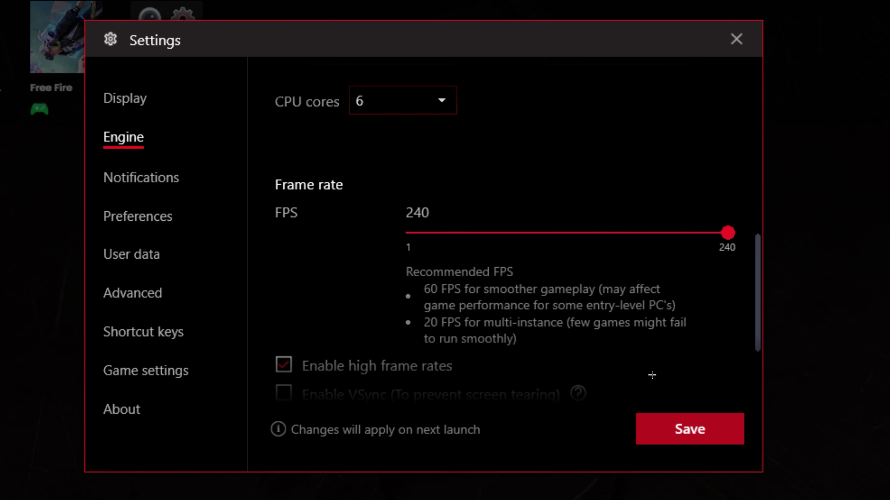
pyautogui.click(647, 425)
pyautogui.scroll(-3, 552, 190)
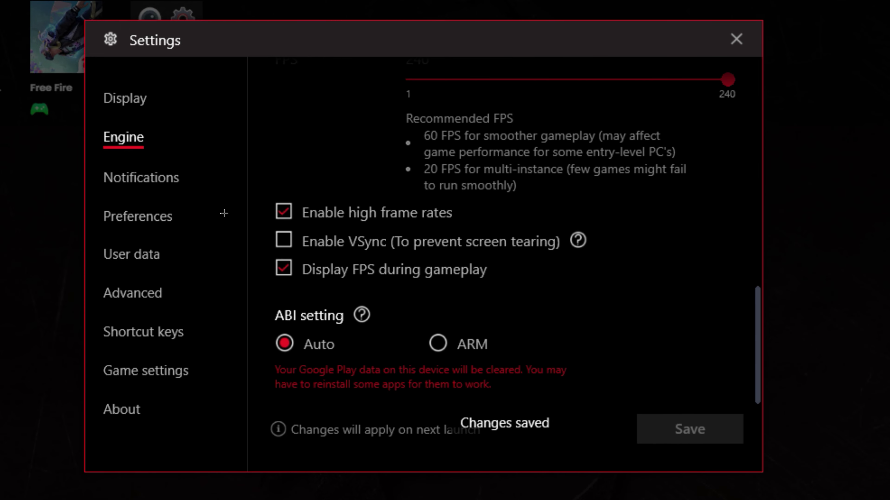
pyautogui.scroll(2, 400, 112)
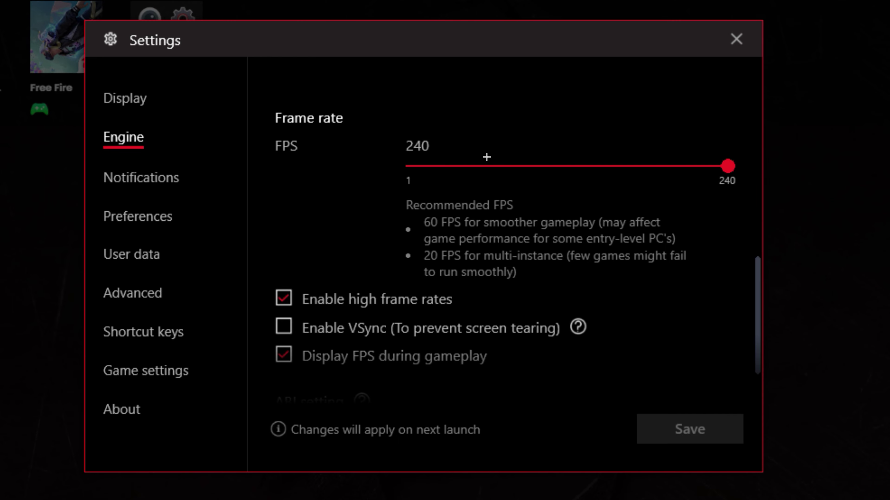
# Step: Look through the Notifications and Preferences settings and open the Advanced device profile settings
pyautogui.click(158, 165)
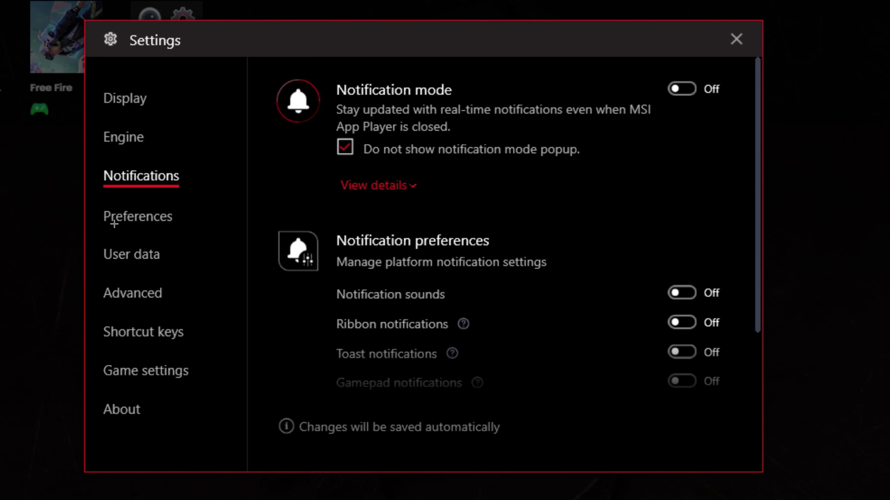
pyautogui.click(114, 224)
pyautogui.click(140, 287)
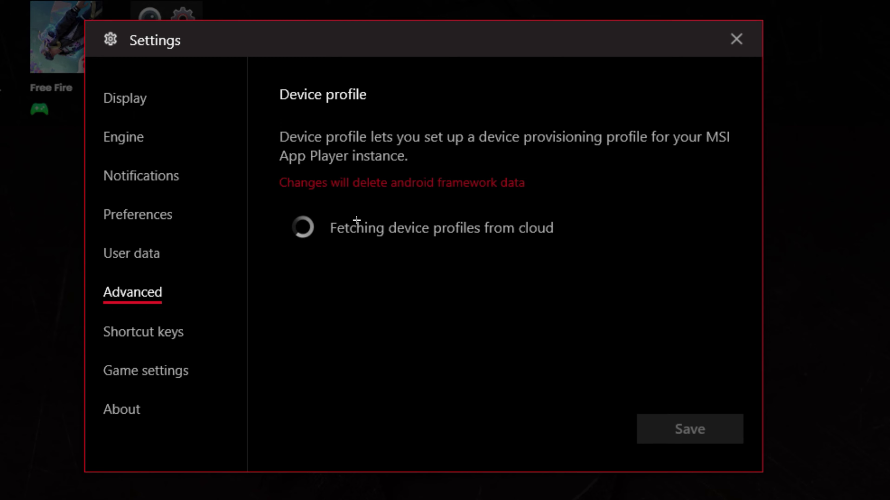
# Step: Browse the predefined device profiles, try OnePlus 5, and select Asus ROG 2 again
pyautogui.click(463, 244)
pyautogui.scroll(-5, 403, 312)
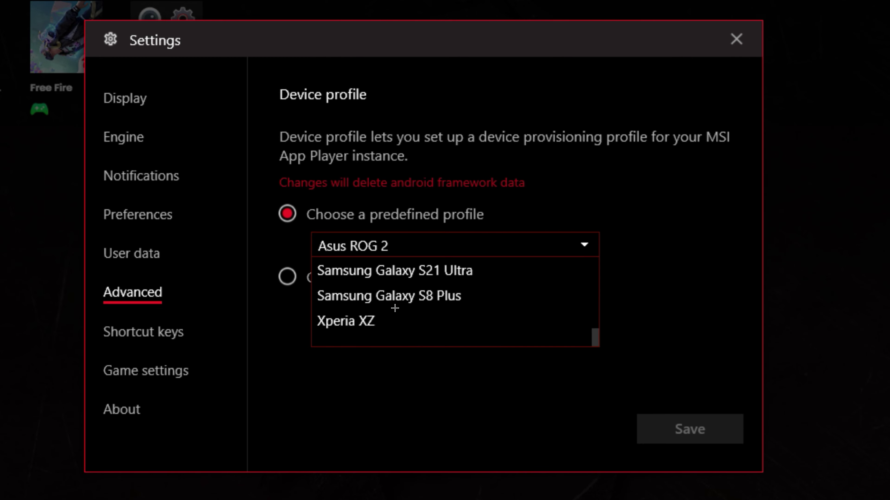
pyautogui.scroll(5, 395, 308)
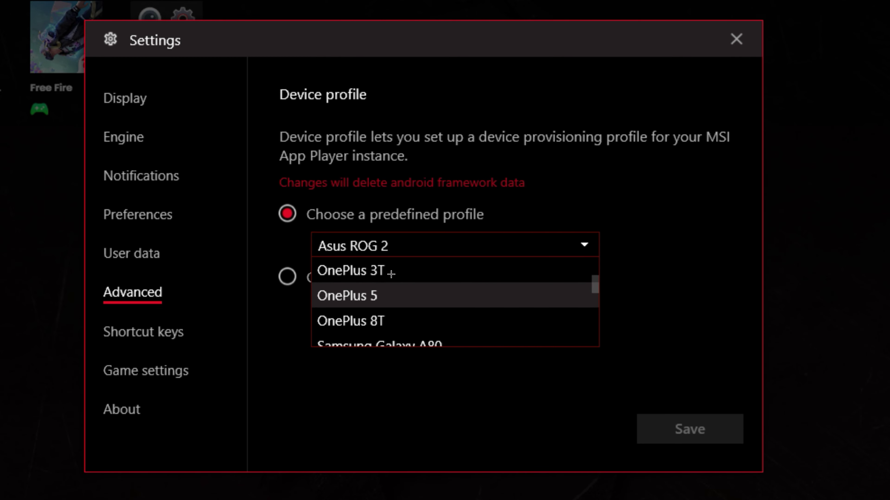
pyautogui.click(382, 286)
pyautogui.click(471, 238)
pyautogui.scroll(2, 397, 294)
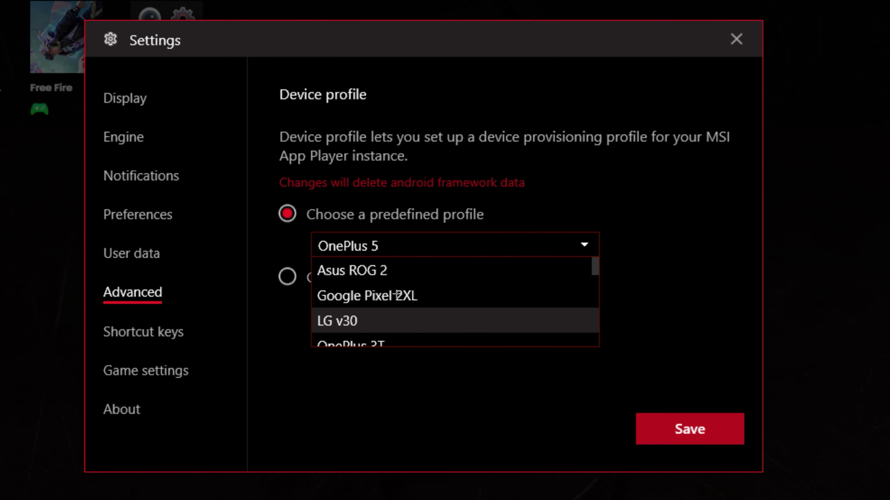
pyautogui.click(401, 260)
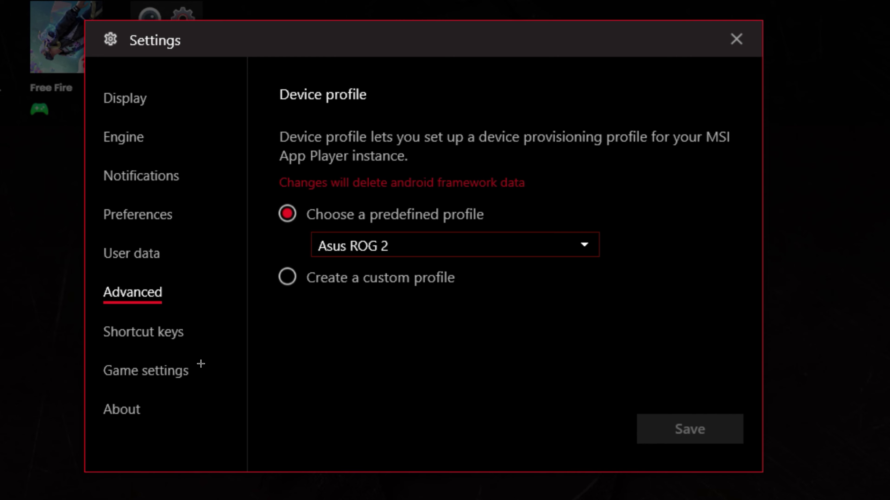
# Step: Open the About page of the settings to check the App Player version
pyautogui.click(113, 403)
pyautogui.click(391, 232)
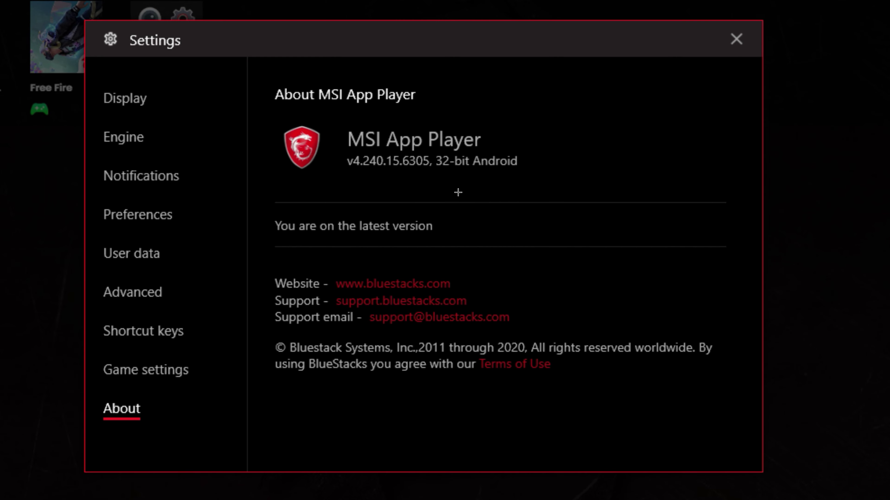
# Step: Review the settings pages from Game settings back up to Display and Engine, and close the settings
pyautogui.click(144, 374)
pyautogui.click(160, 313)
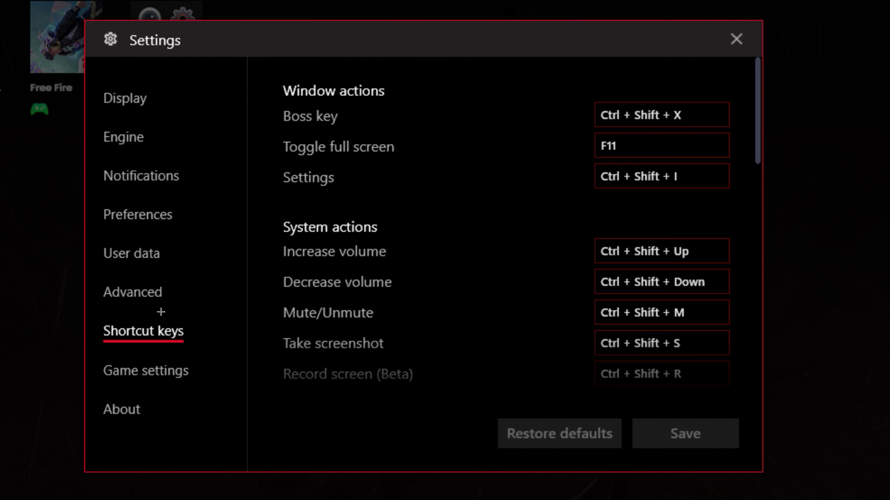
pyautogui.click(130, 285)
pyautogui.click(145, 248)
pyautogui.click(133, 204)
pyautogui.click(133, 164)
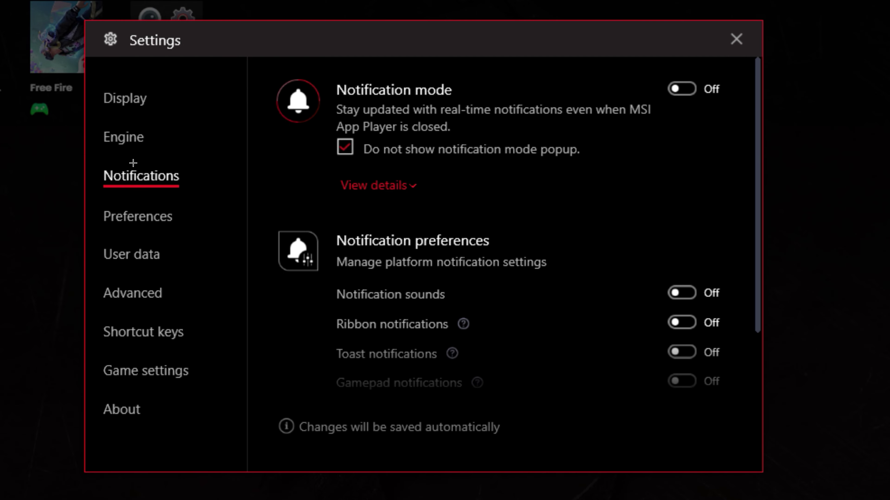
pyautogui.click(127, 137)
pyautogui.click(120, 106)
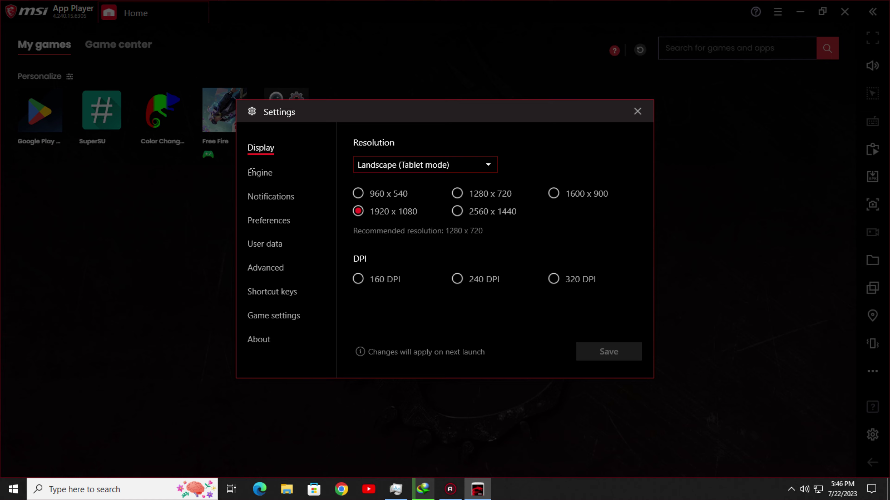
pyautogui.click(124, 138)
pyautogui.scroll(10, 490, 245)
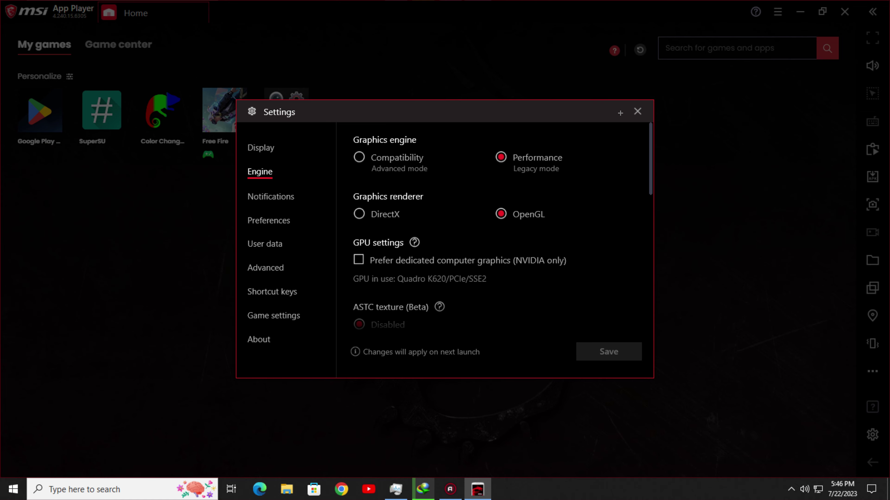
pyautogui.click(637, 112)
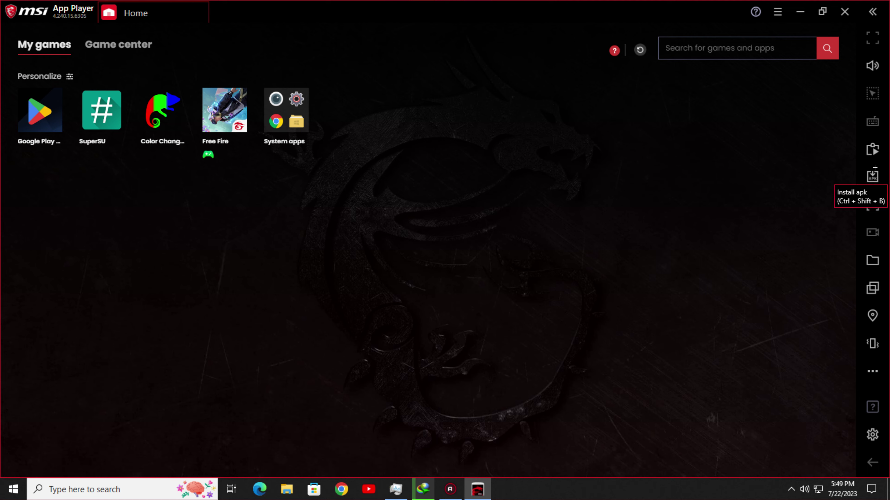
pyautogui.click(872, 176)
pyautogui.click(271, 82)
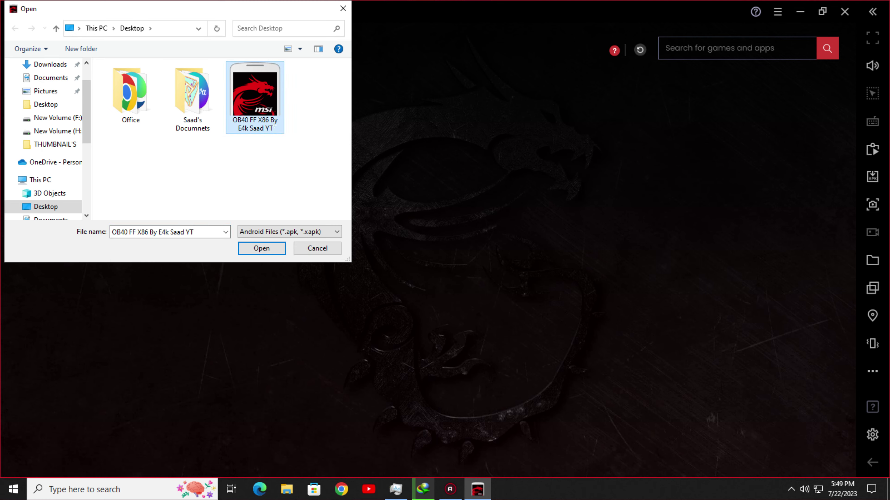
pyautogui.click(340, 2)
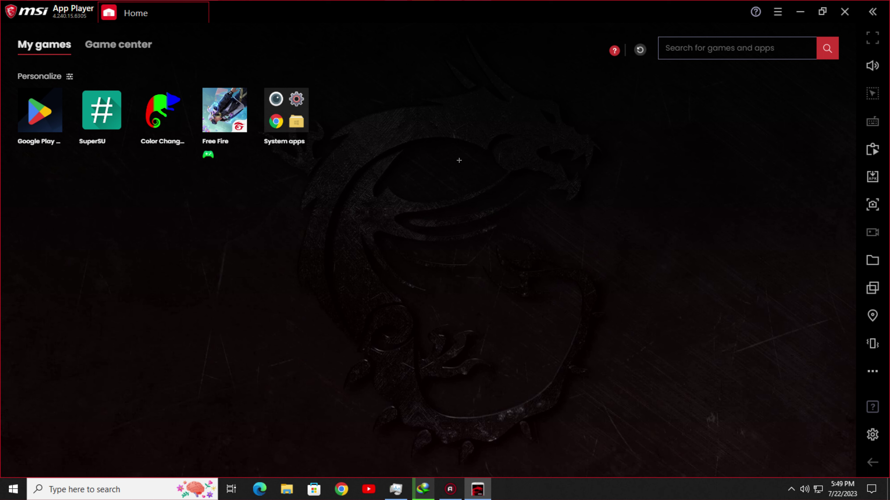
# Step: Collapse the side toolbar, set the engine's frame rate to 90 FPS, and save the change
pyautogui.click(872, 12)
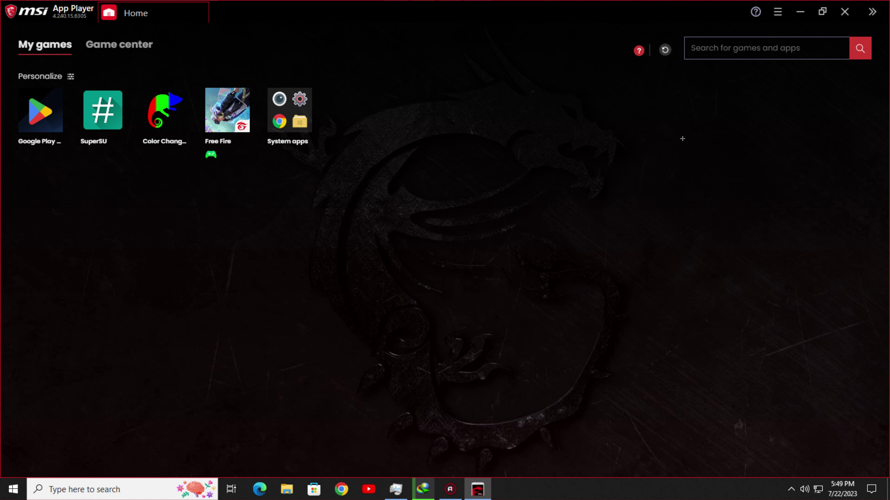
pyautogui.click(777, 12)
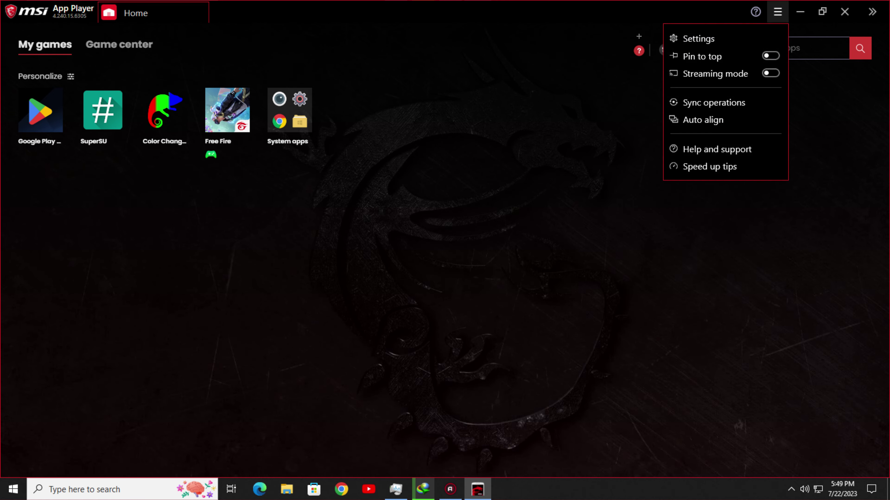
pyautogui.click(708, 38)
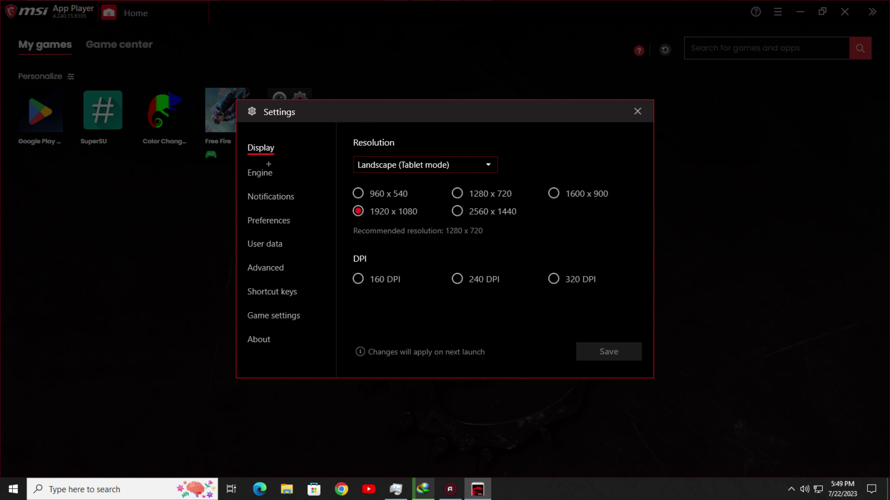
pyautogui.click(259, 172)
pyautogui.scroll(-8, 454, 227)
pyautogui.moveTo(505, 277); pyautogui.dragTo(503, 280)
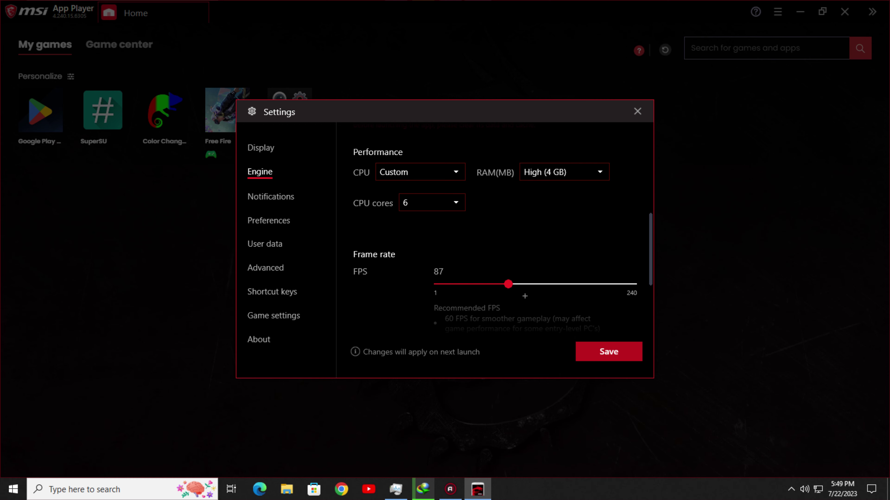
pyautogui.press('Right')
pyautogui.press('Right')
pyautogui.press('Right')
pyautogui.click(621, 350)
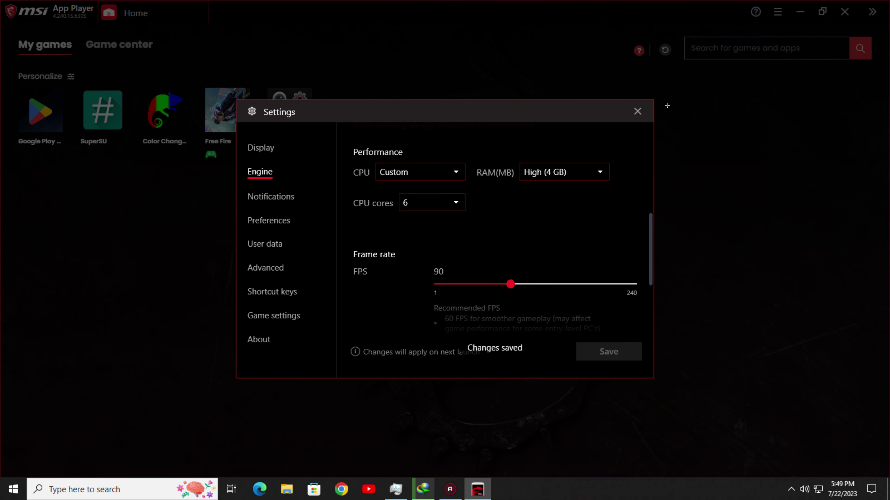
# Step: Close the settings and exit MSI App Player, closing all its running instances
pyautogui.click(637, 111)
pyautogui.click(844, 11)
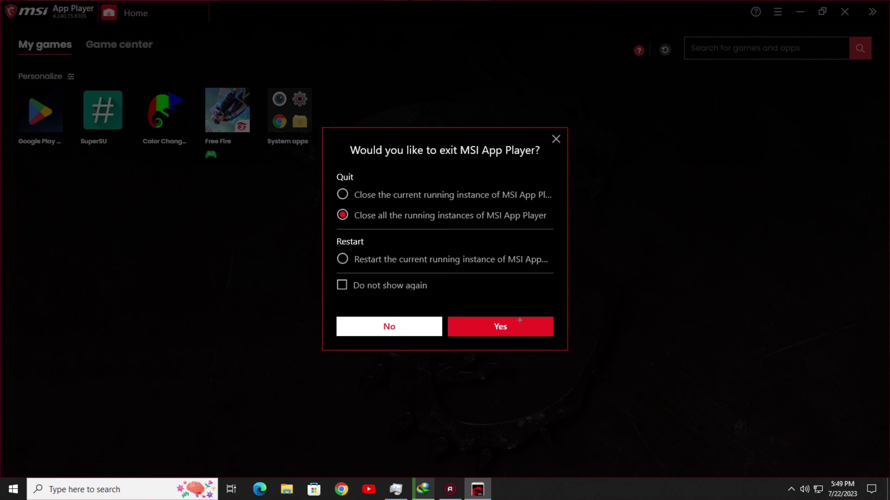
pyautogui.click(501, 326)
pyautogui.click(494, 268)
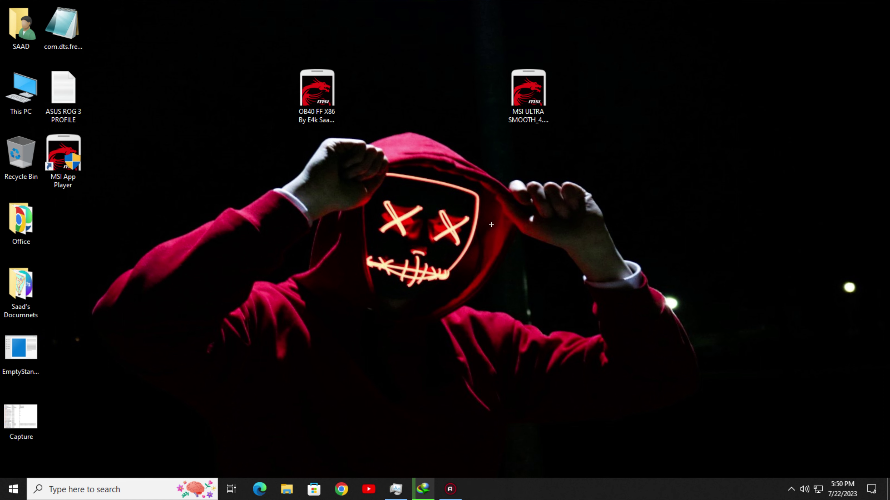